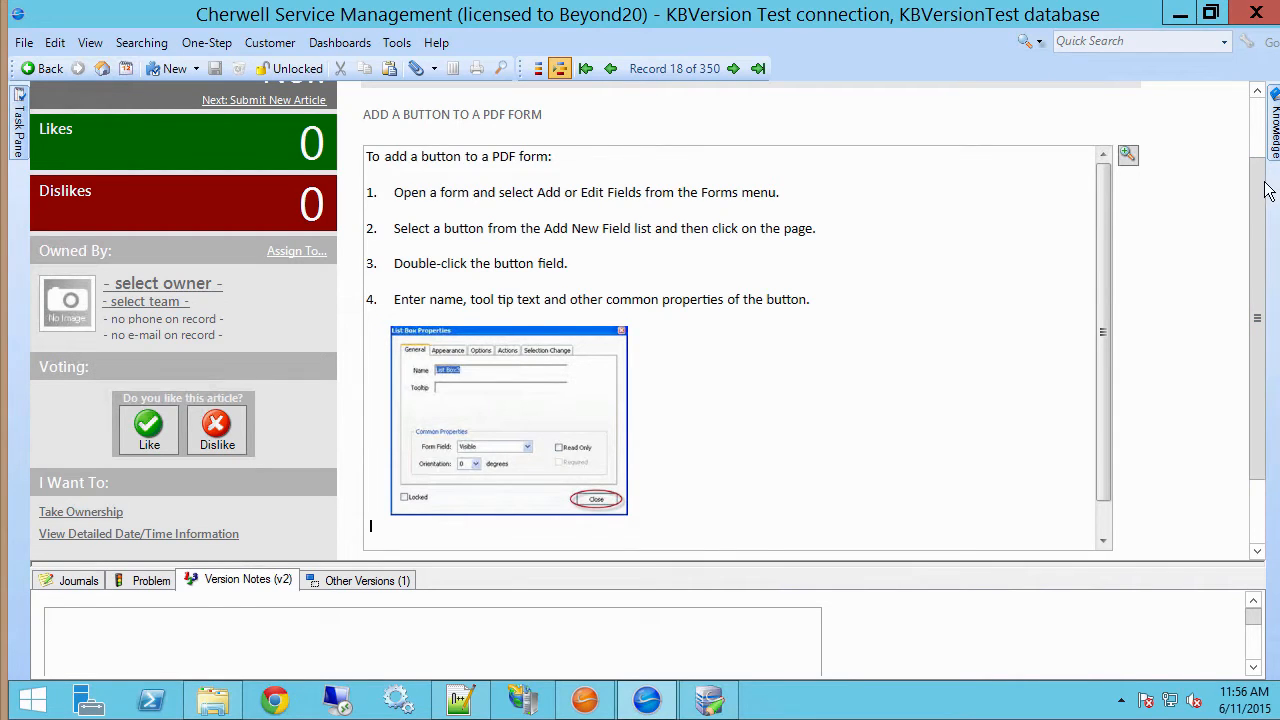
# - Review the "ADD A BUTTON TO A PDF FORM" knowledge article, enlarge its related-records area and view its other versions
pyautogui.moveTo(1256, 181); pyautogui.dragTo(1255, 147)
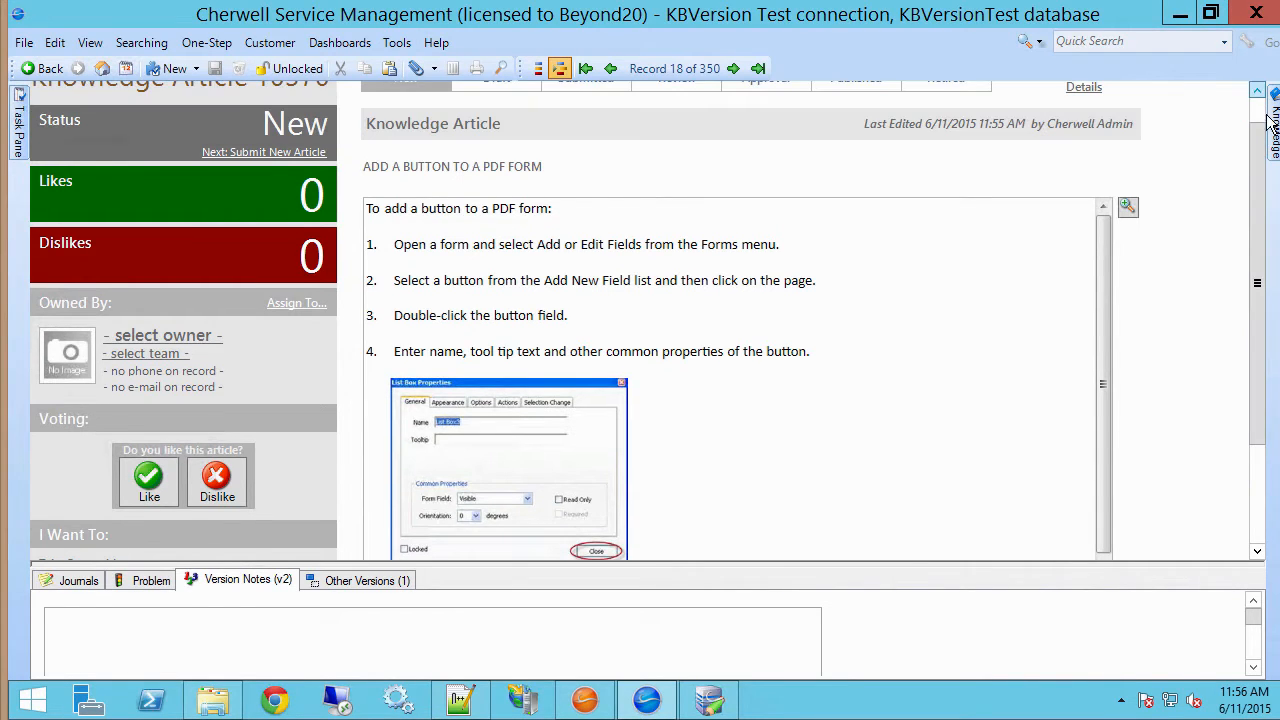
pyautogui.click(1254, 106)
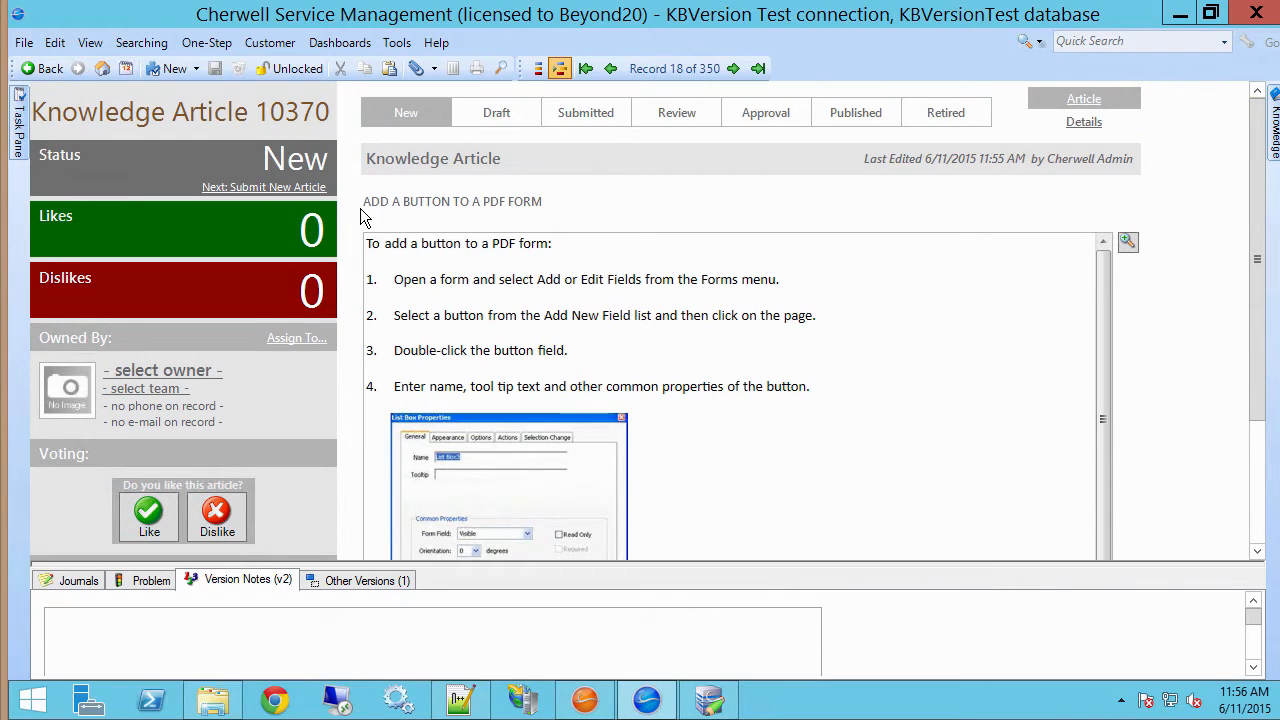
pyautogui.click(1257, 540)
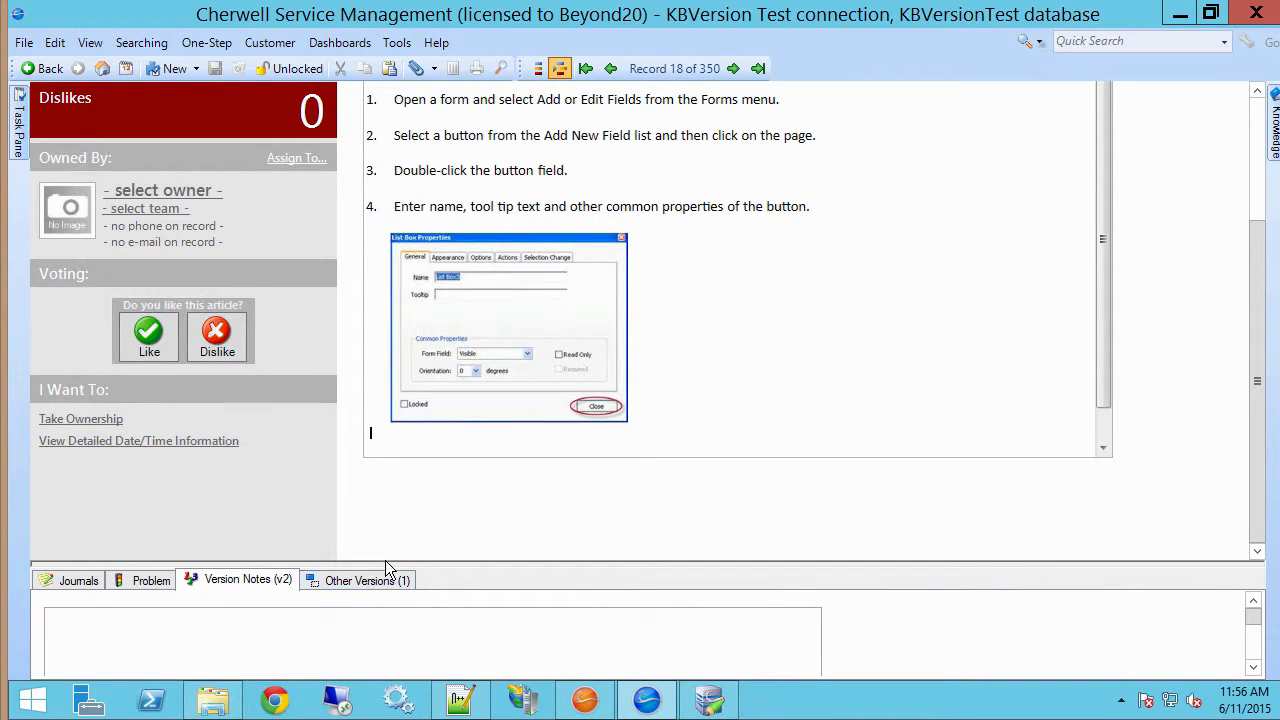
pyautogui.moveTo(382, 565); pyautogui.dragTo(381, 478)
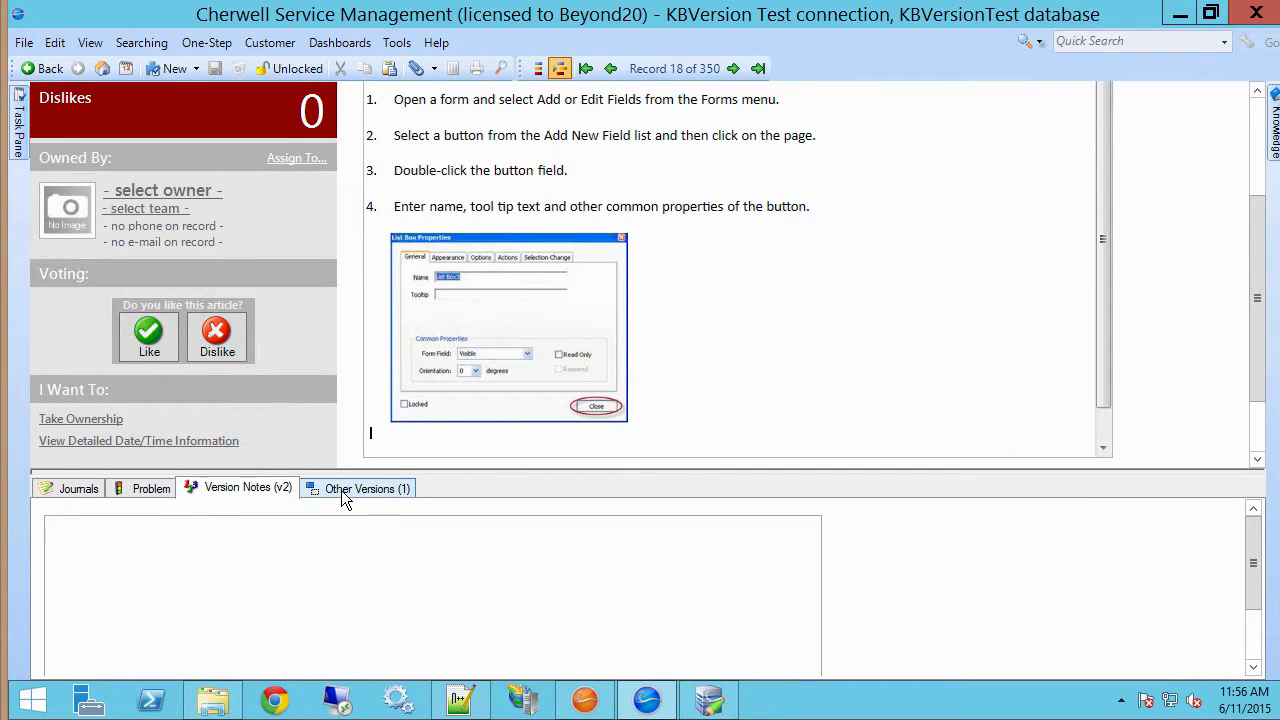
pyautogui.click(350, 489)
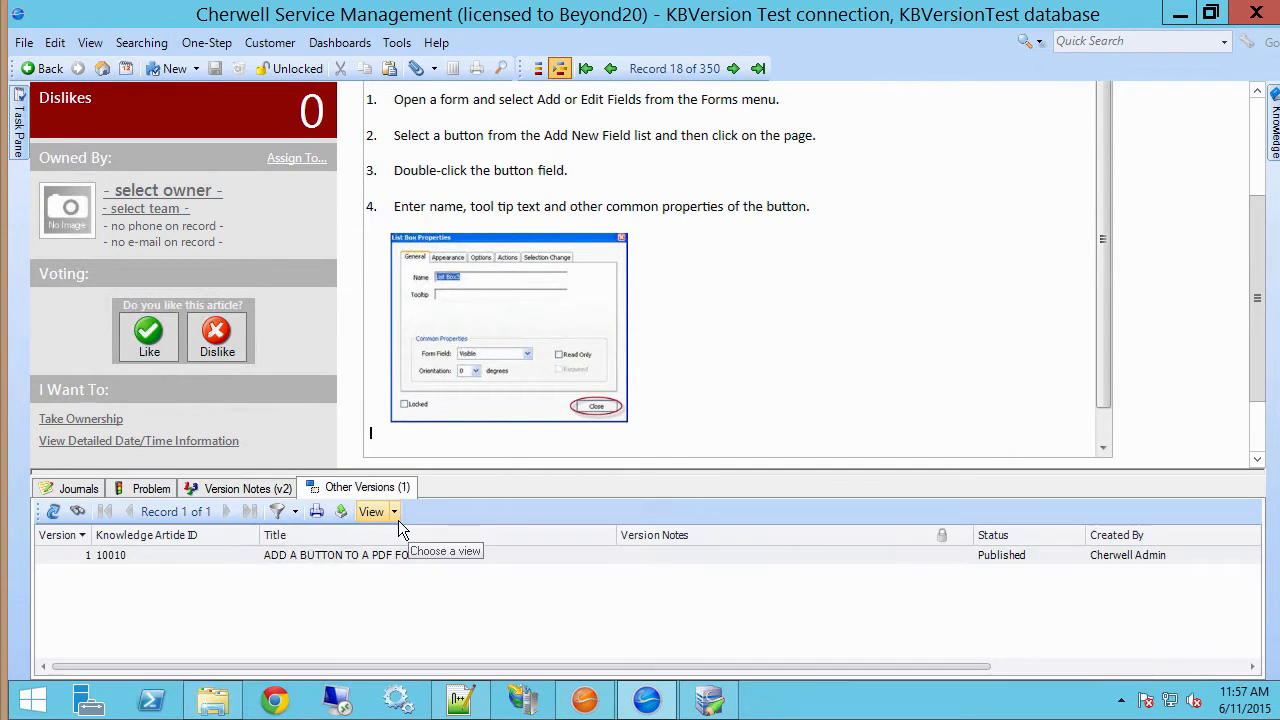
# - Enter "This is version 2." as the article's version note, check its other versions and save the record
pyautogui.click(246, 489)
pyautogui.click(243, 523)
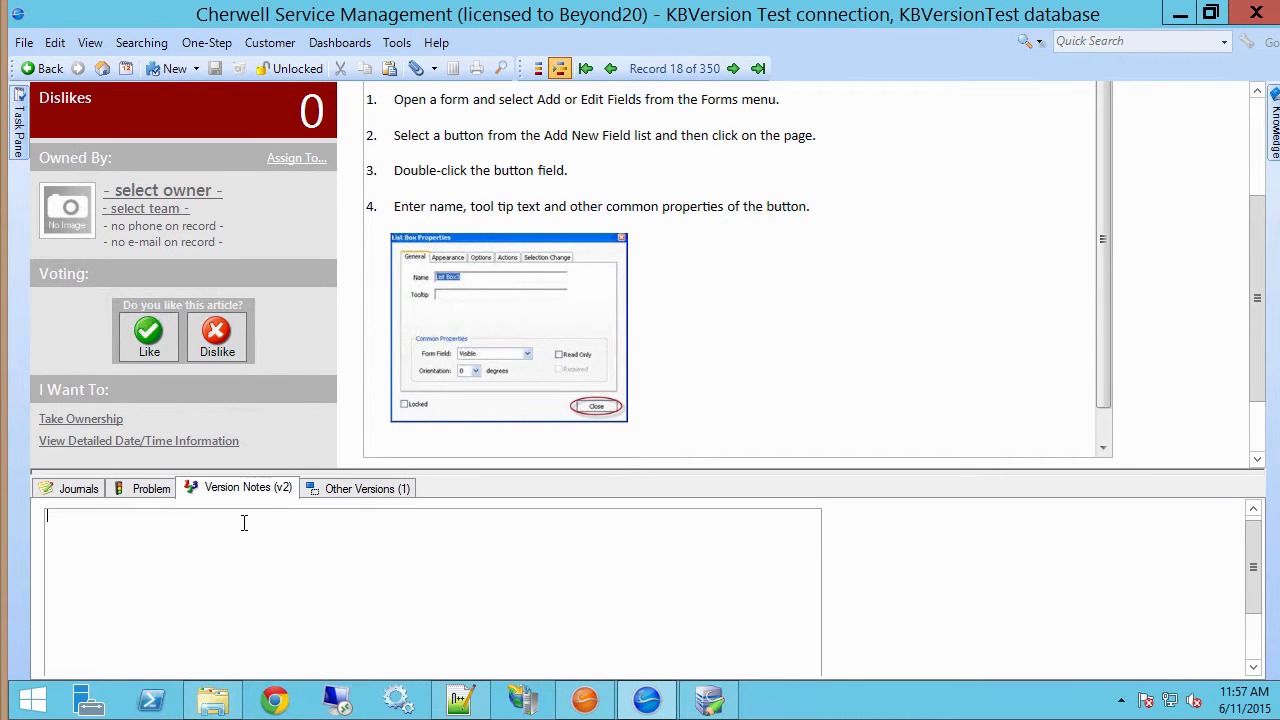
pyautogui.write('This is version 2')
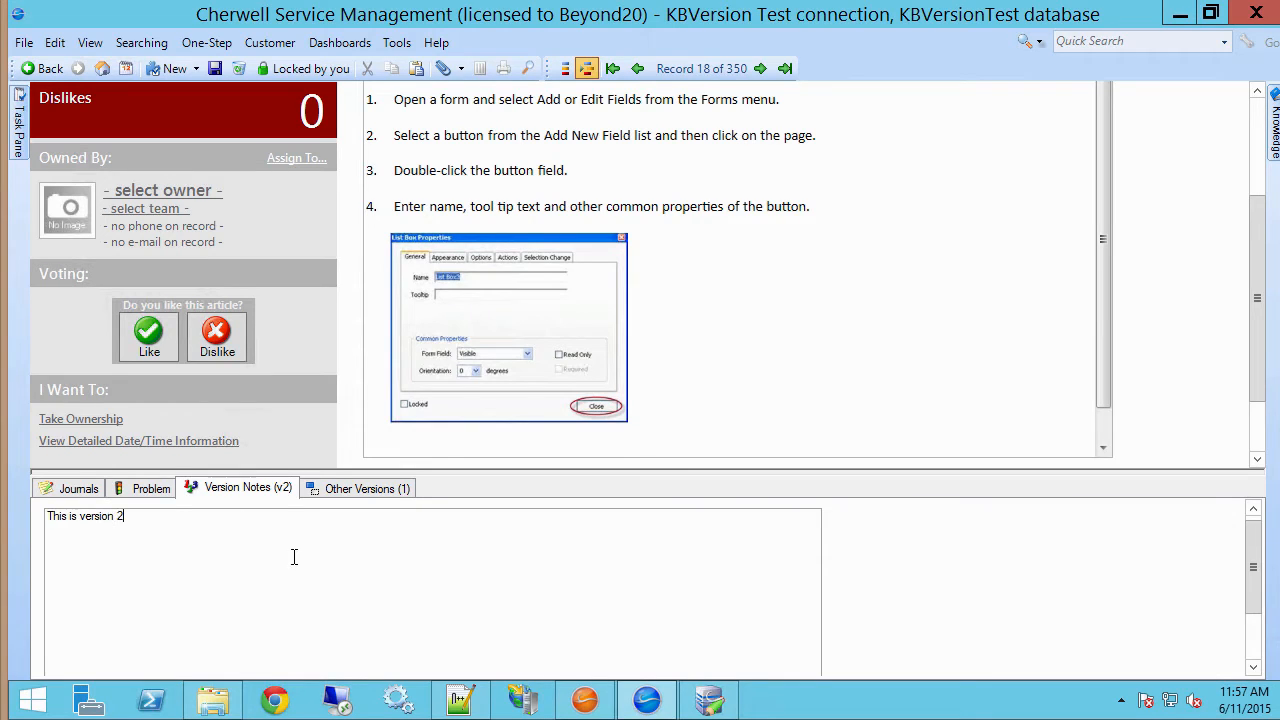
pyautogui.write('.')
pyautogui.click(342, 490)
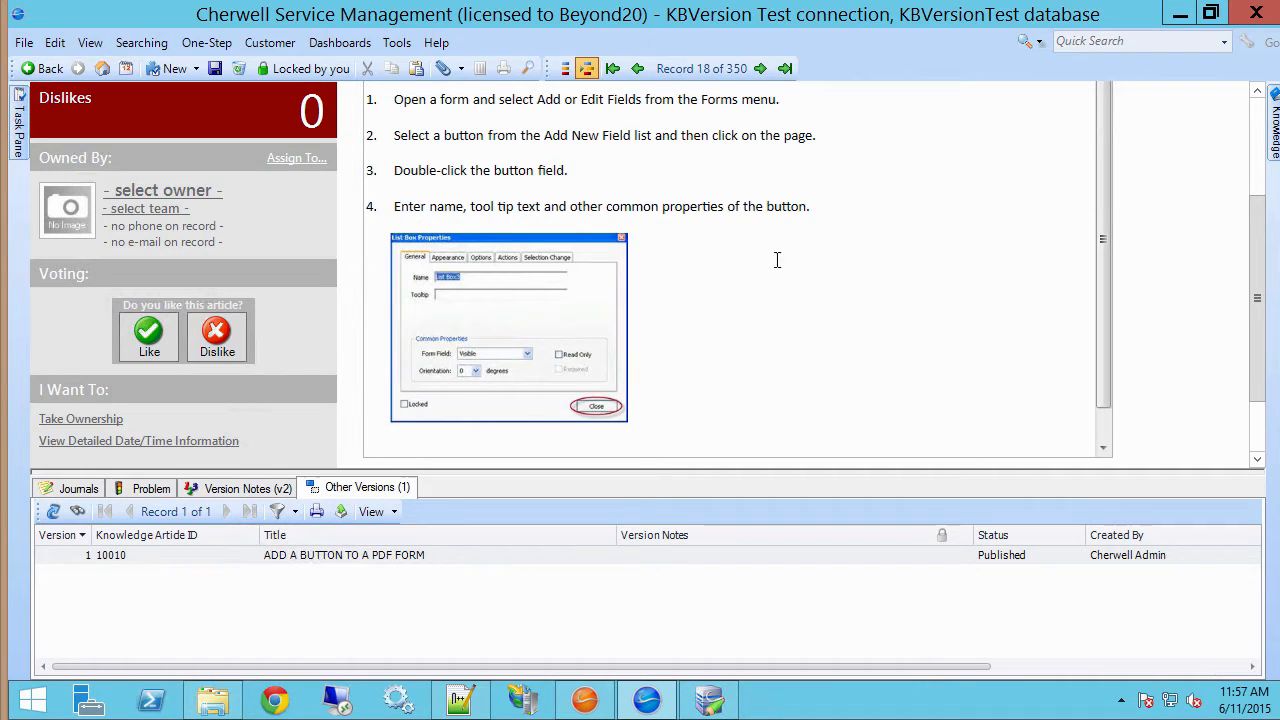
pyautogui.moveTo(1258, 264); pyautogui.dragTo(1260, 140)
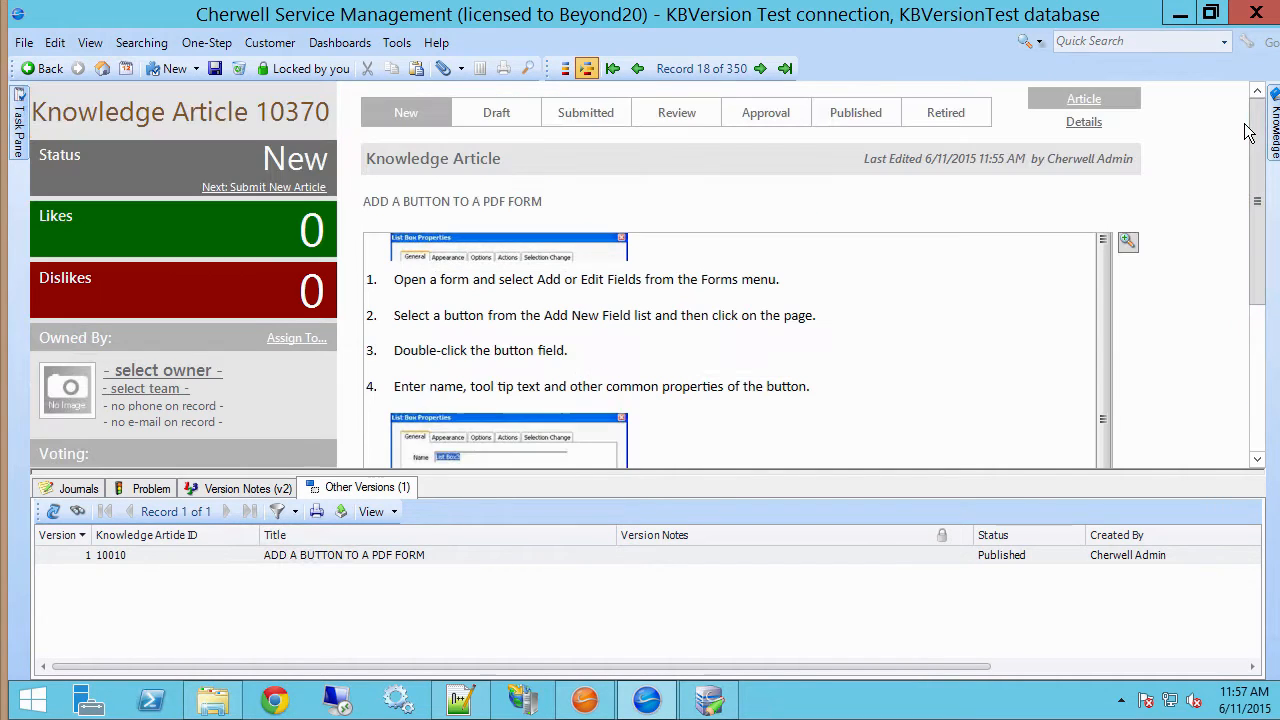
pyautogui.click(1258, 450)
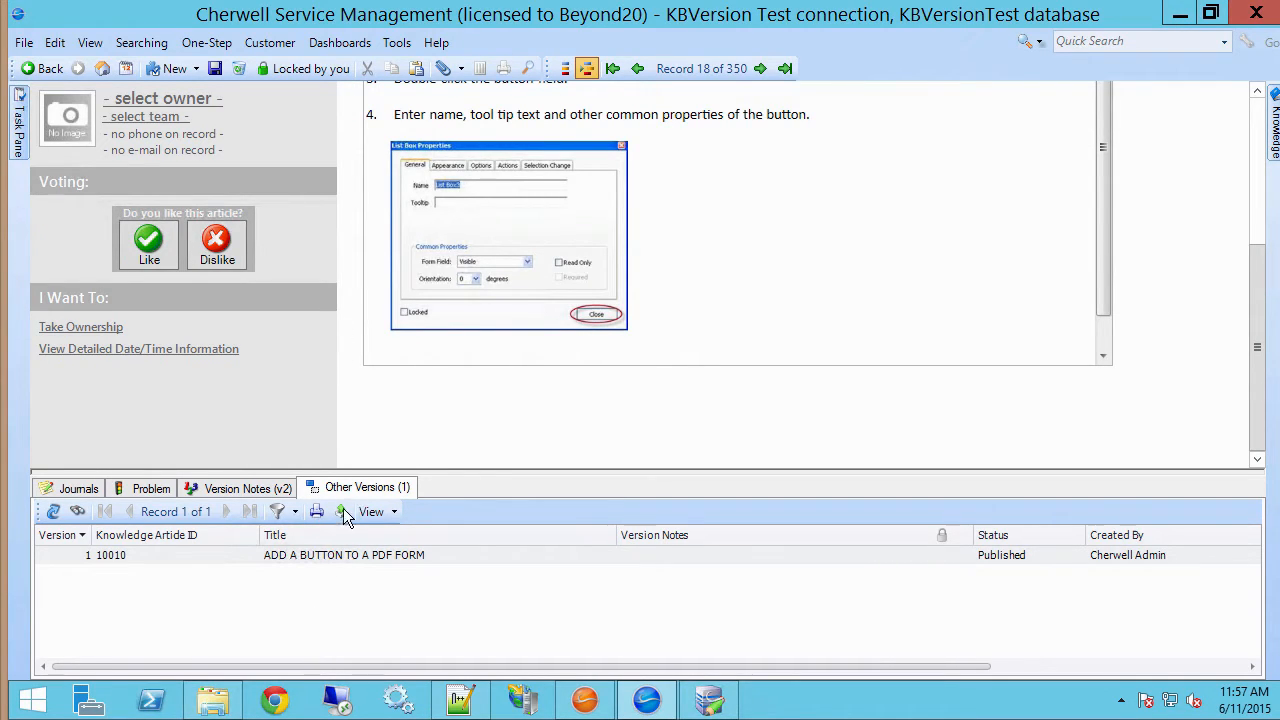
pyautogui.click(213, 67)
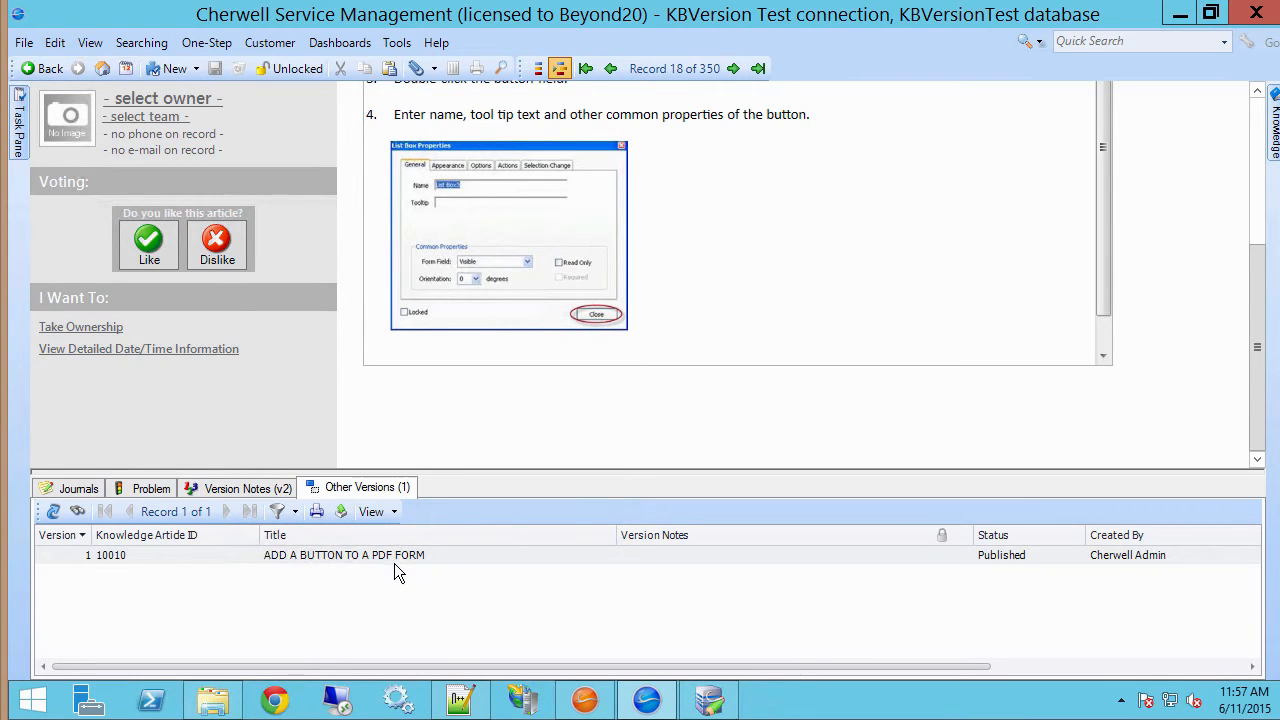
# - Create a new version of the knowledge article without retiring the current one, and check its version notes and other versions
pyautogui.moveTo(18, 130)
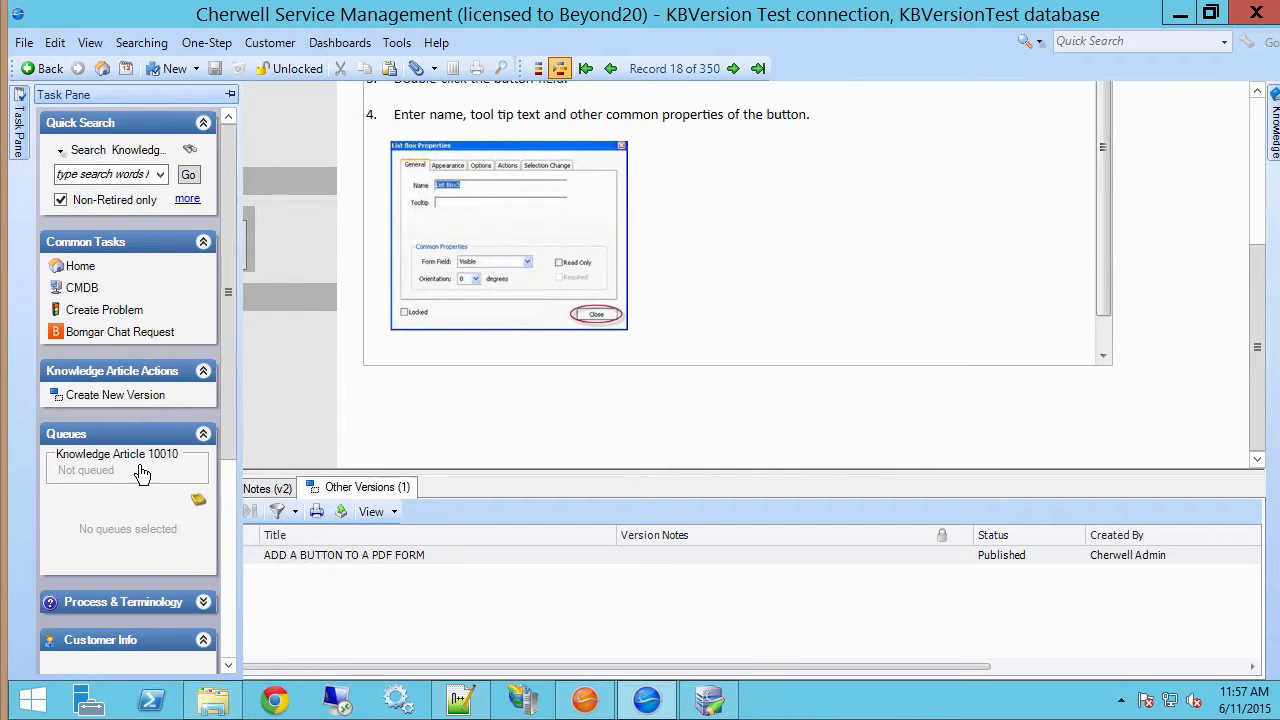
pyautogui.click(116, 395)
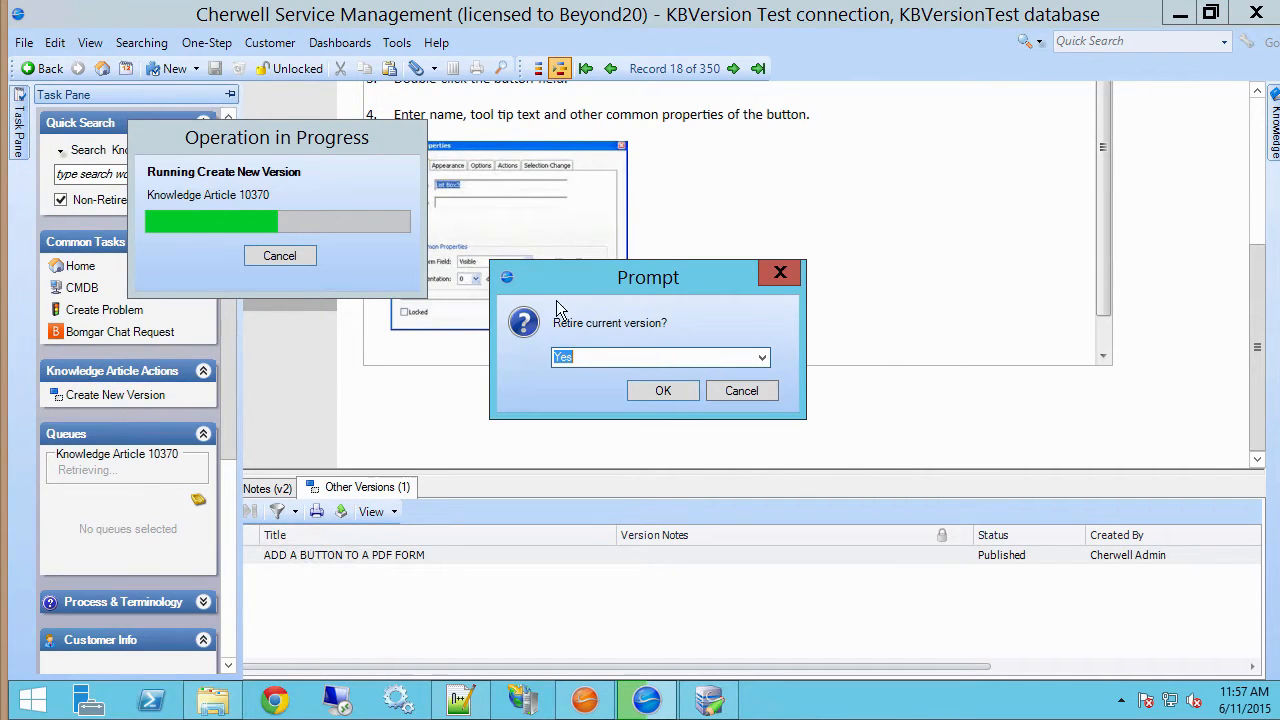
pyautogui.click(762, 357)
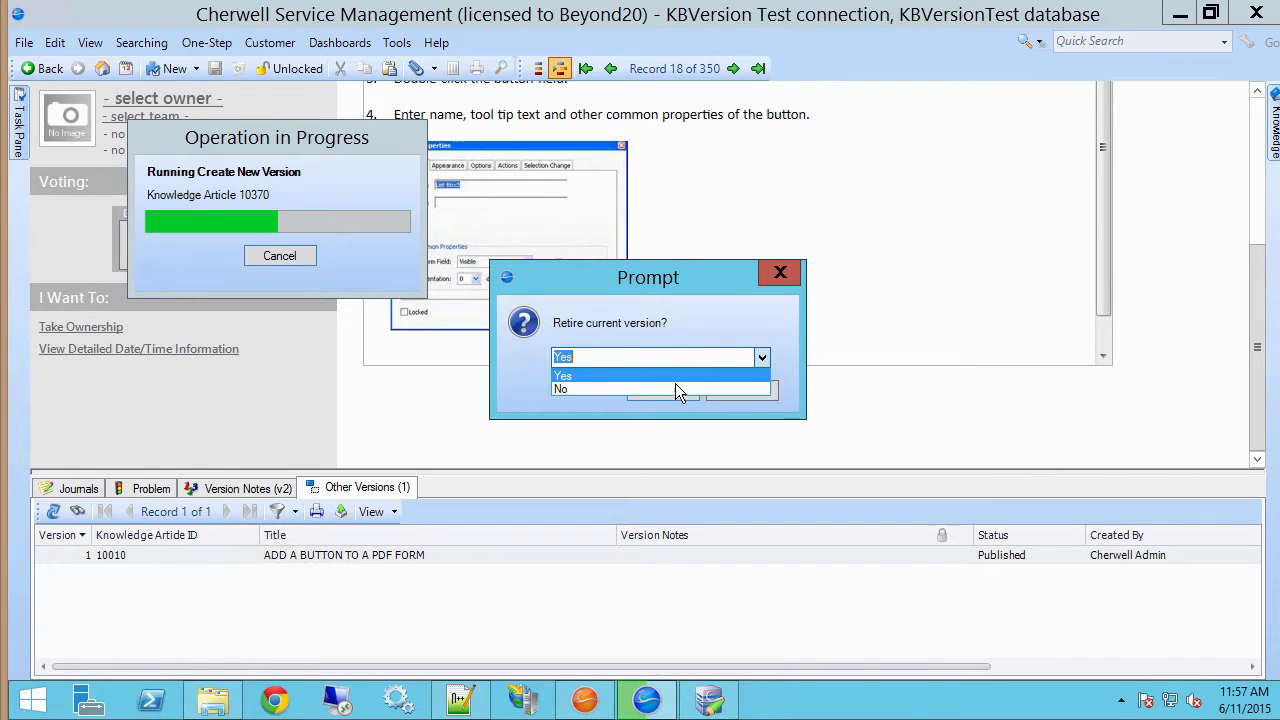
pyautogui.click(671, 390)
pyautogui.click(670, 393)
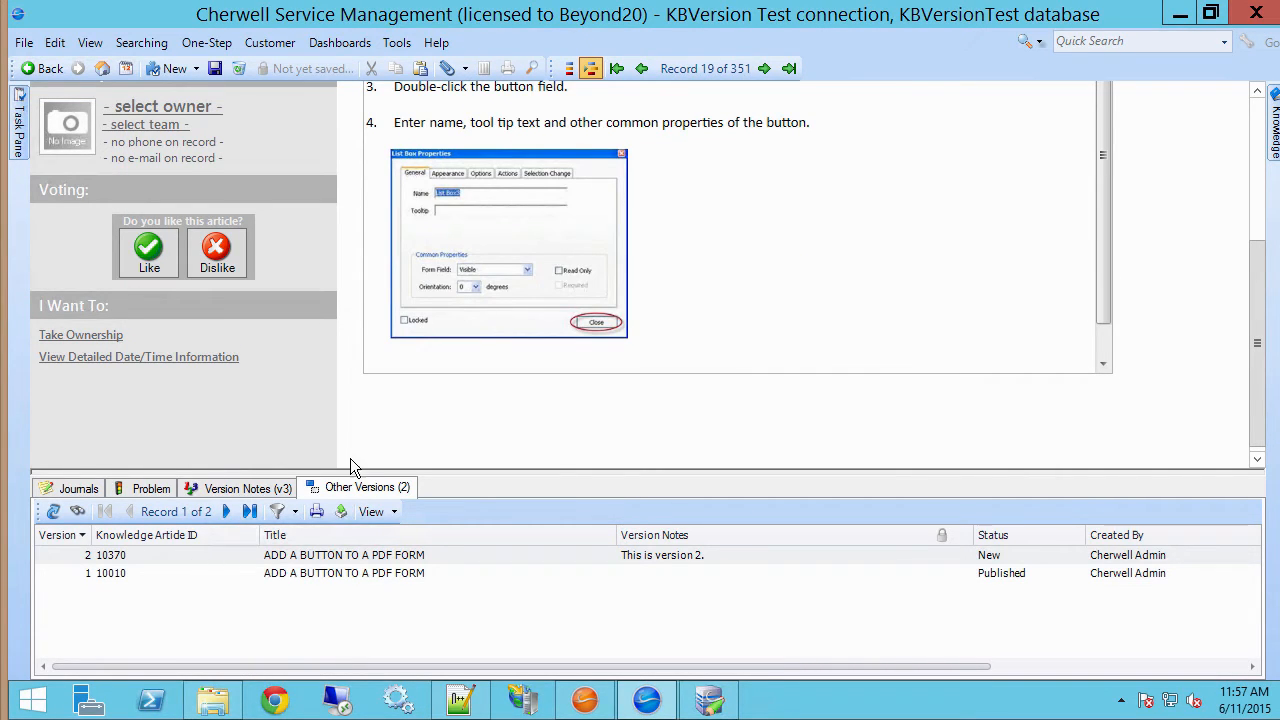
pyautogui.click(242, 490)
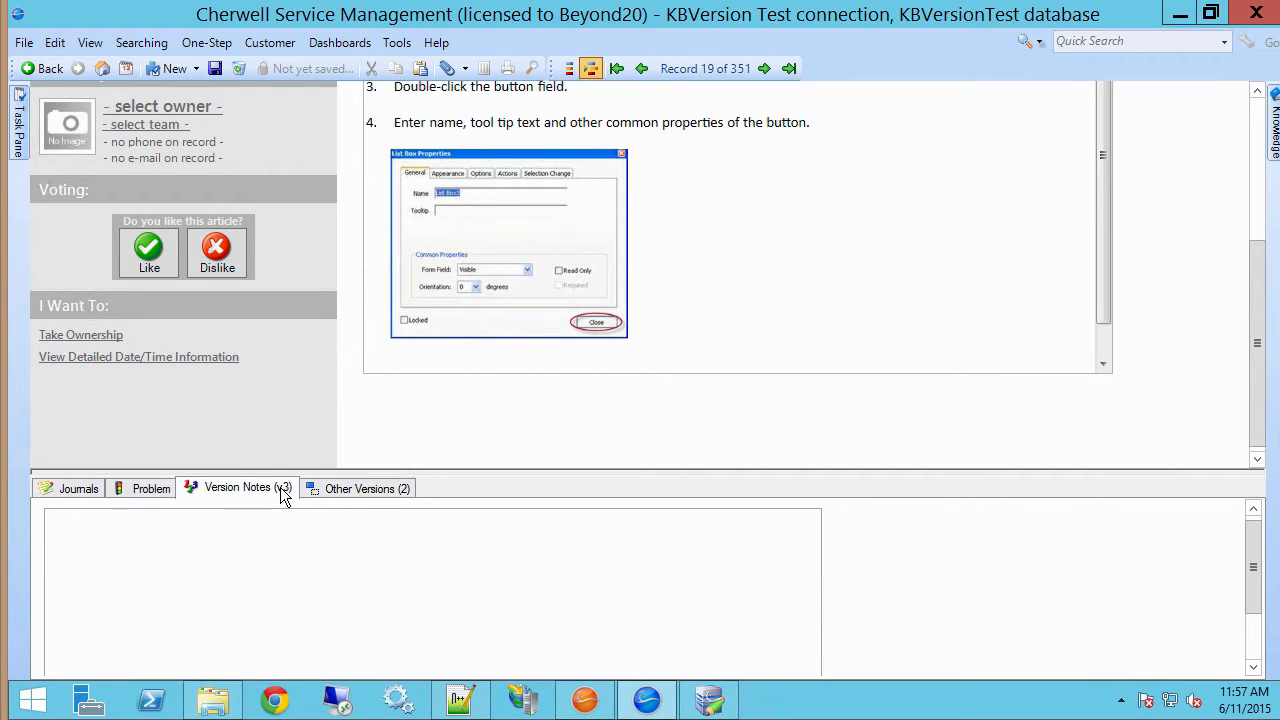
pyautogui.click(355, 492)
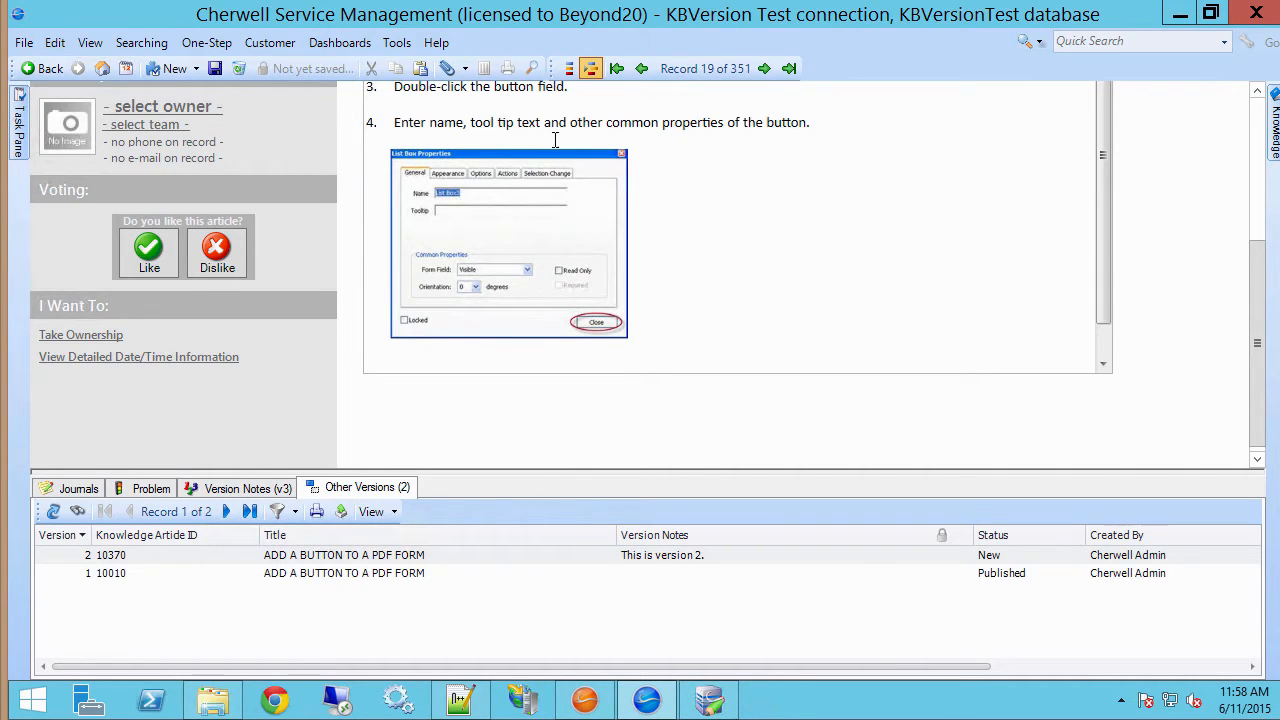
# - Switch to Cherwell Service Management Administrator and create a new Blueprint from the main categories
pyautogui.moveTo(584, 705)
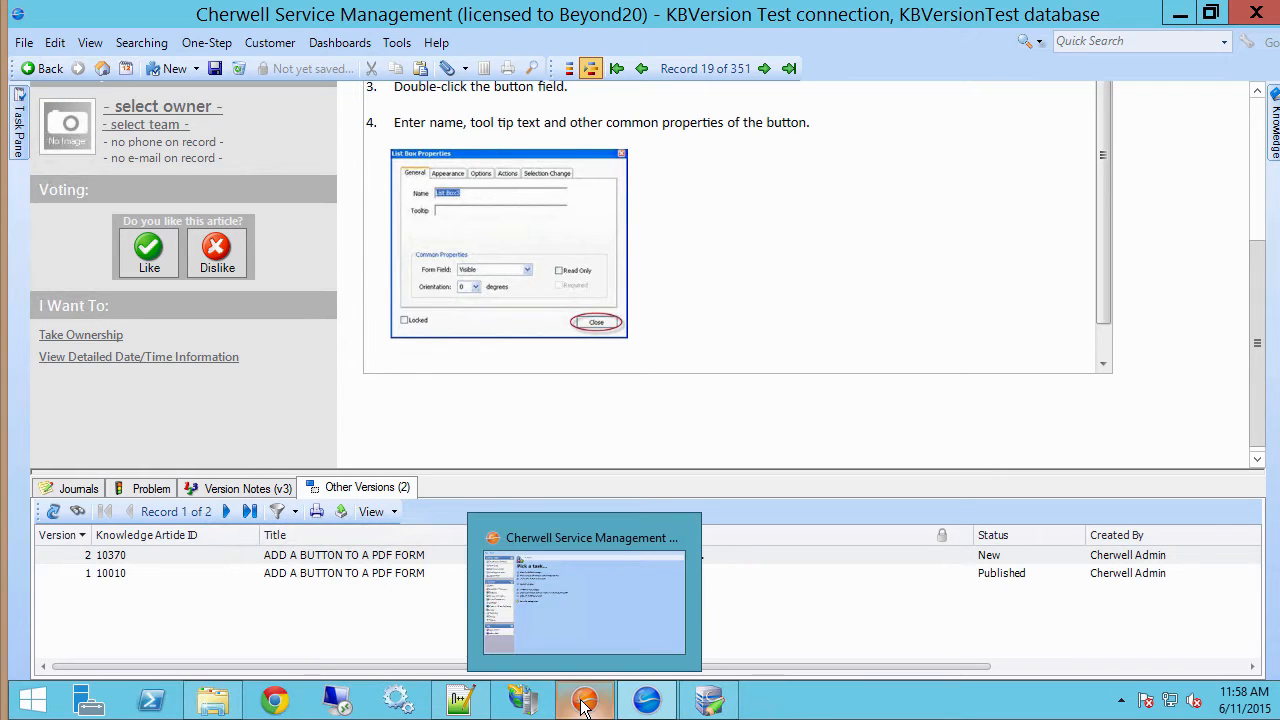
pyautogui.click(584, 595)
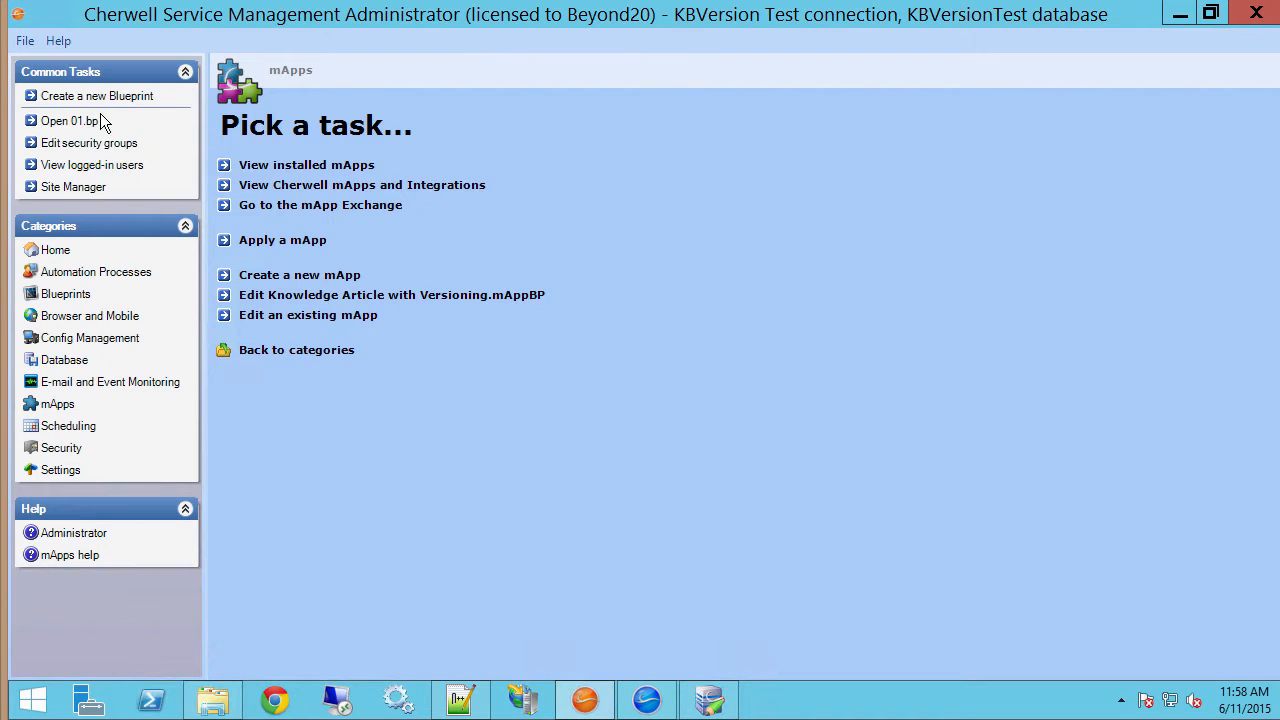
pyautogui.click(298, 352)
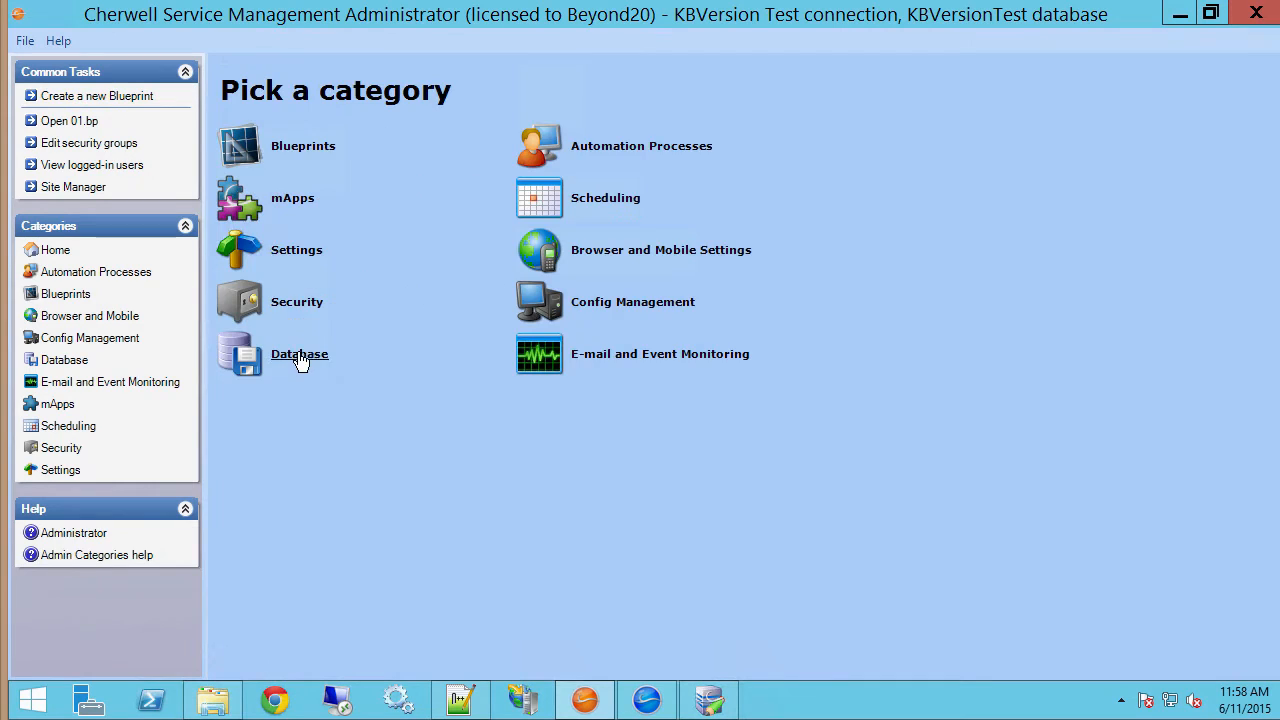
pyautogui.click(88, 100)
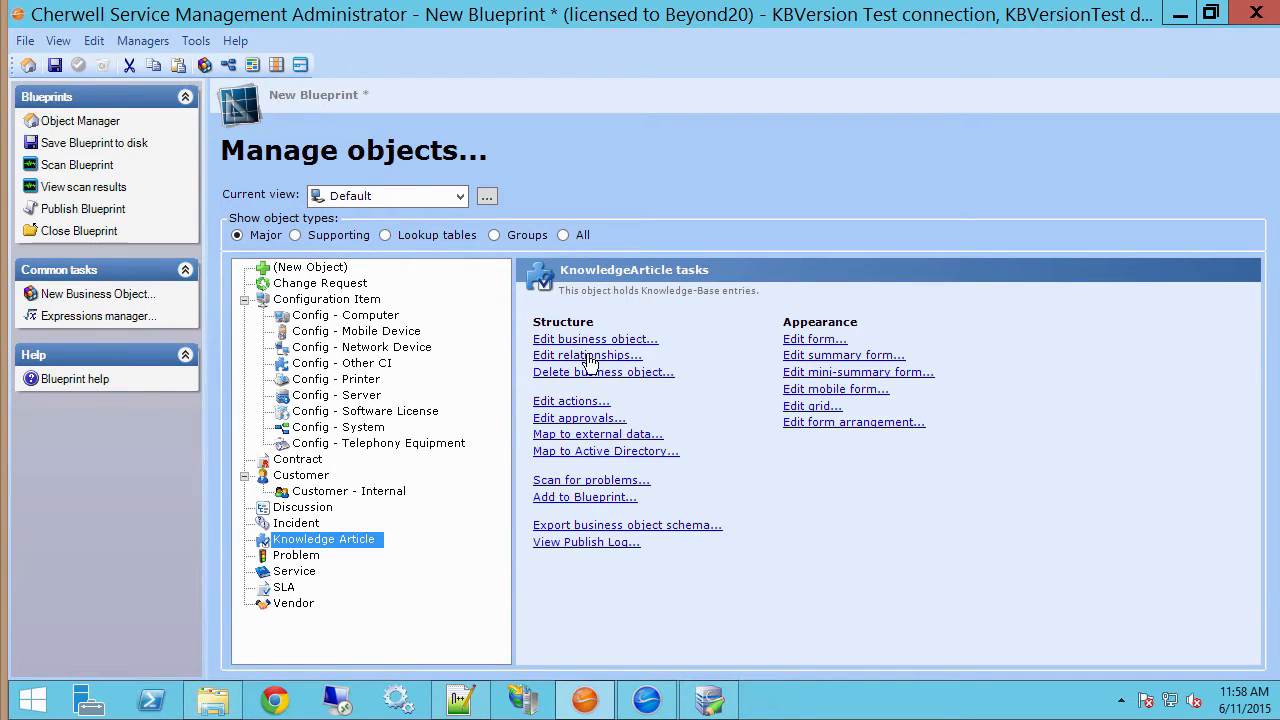
# - Open the relationships of the Incident business object and look through the whole list
pyautogui.click(300, 524)
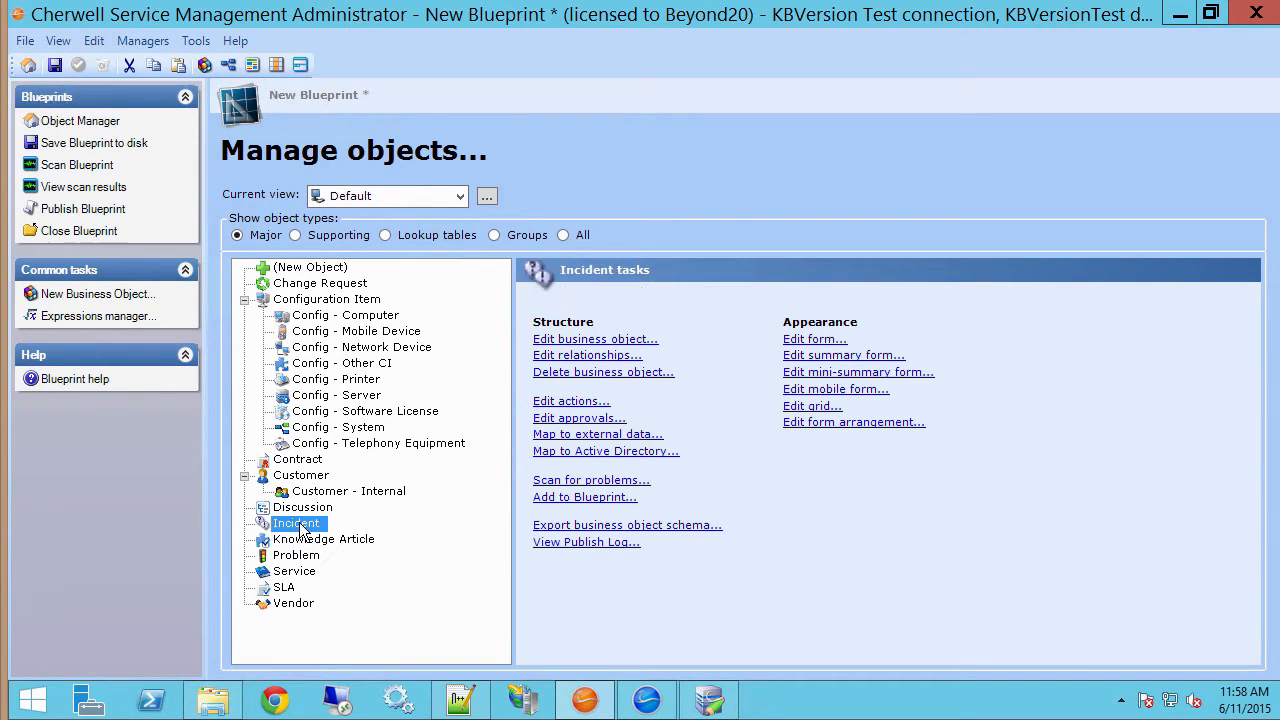
pyautogui.click(590, 357)
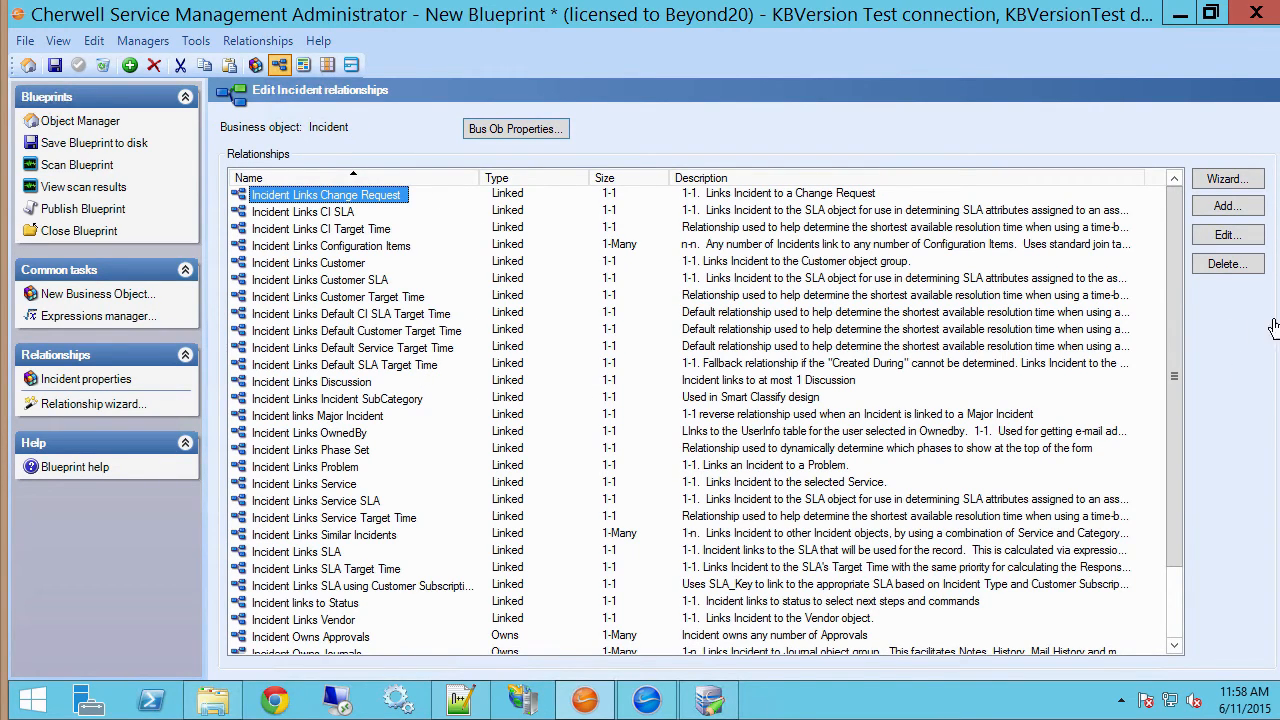
pyautogui.moveTo(1169, 339); pyautogui.dragTo(1166, 404)
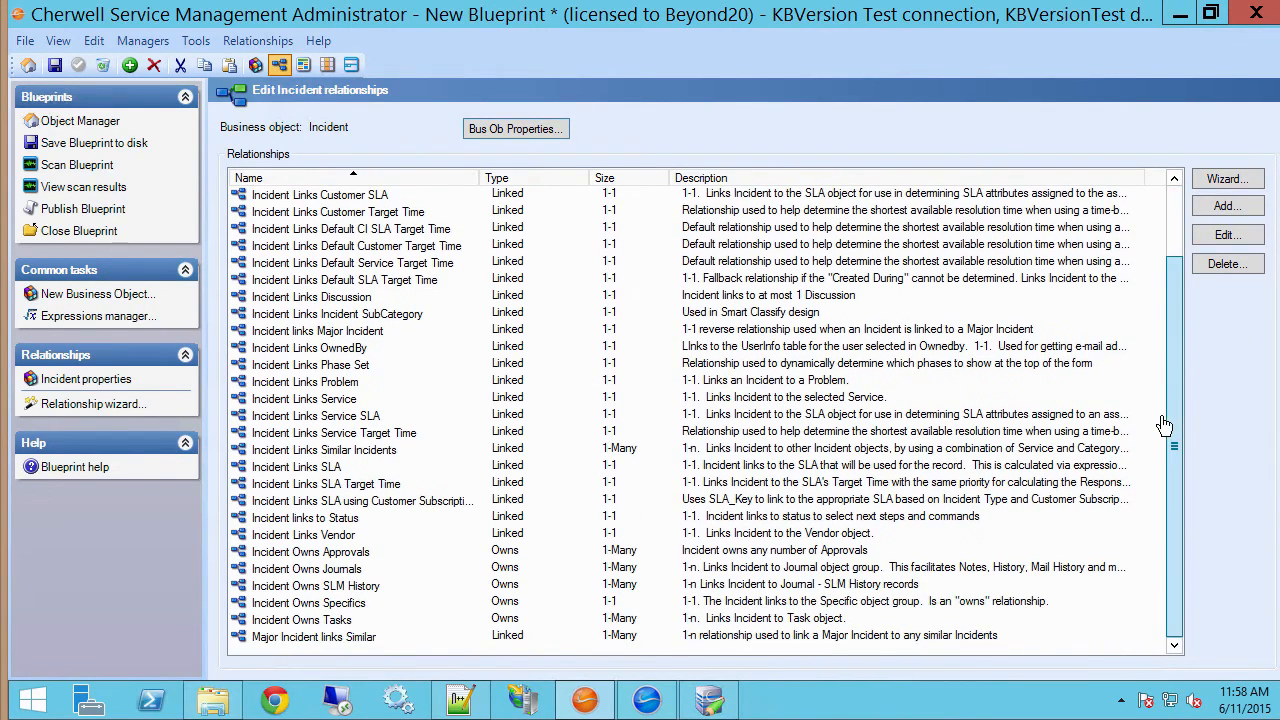
pyautogui.click(336, 638)
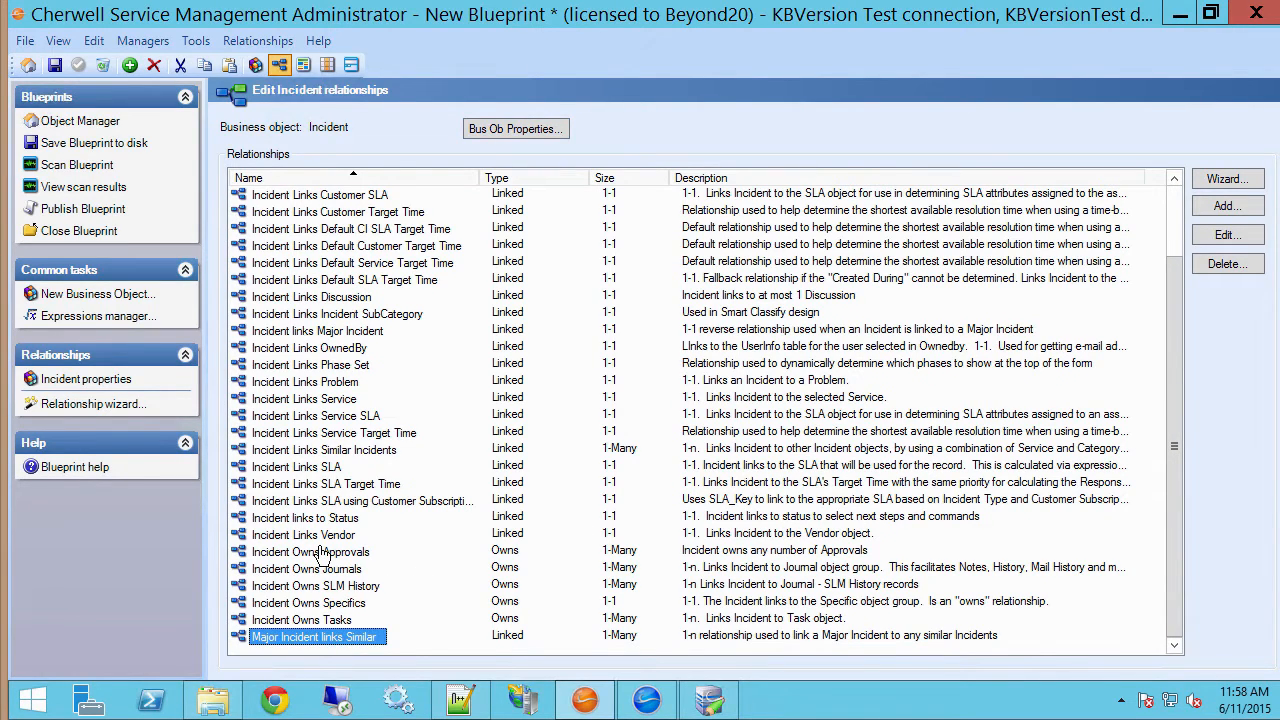
pyautogui.scroll(2, 320, 555)
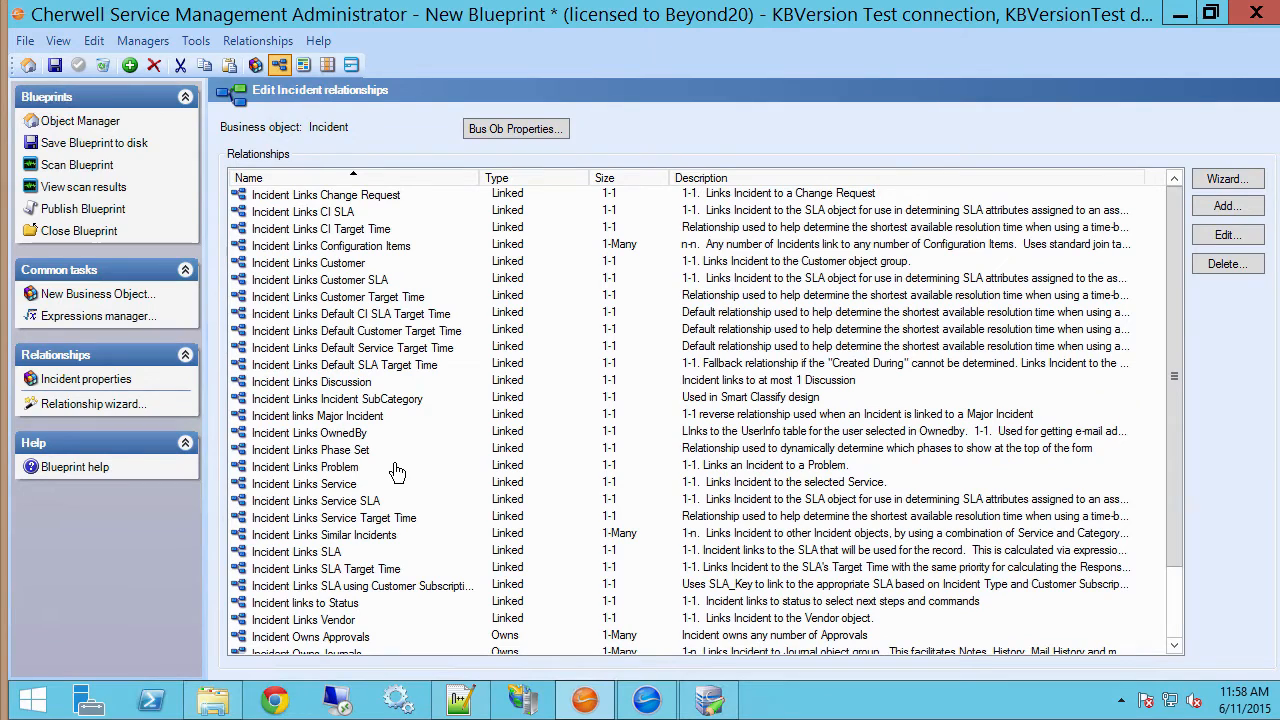
# - Examine the custom link constraints of the "Incident Links Similar Incidents" relationship and close its properties
pyautogui.click(386, 537)
pyautogui.click(1260, 238)
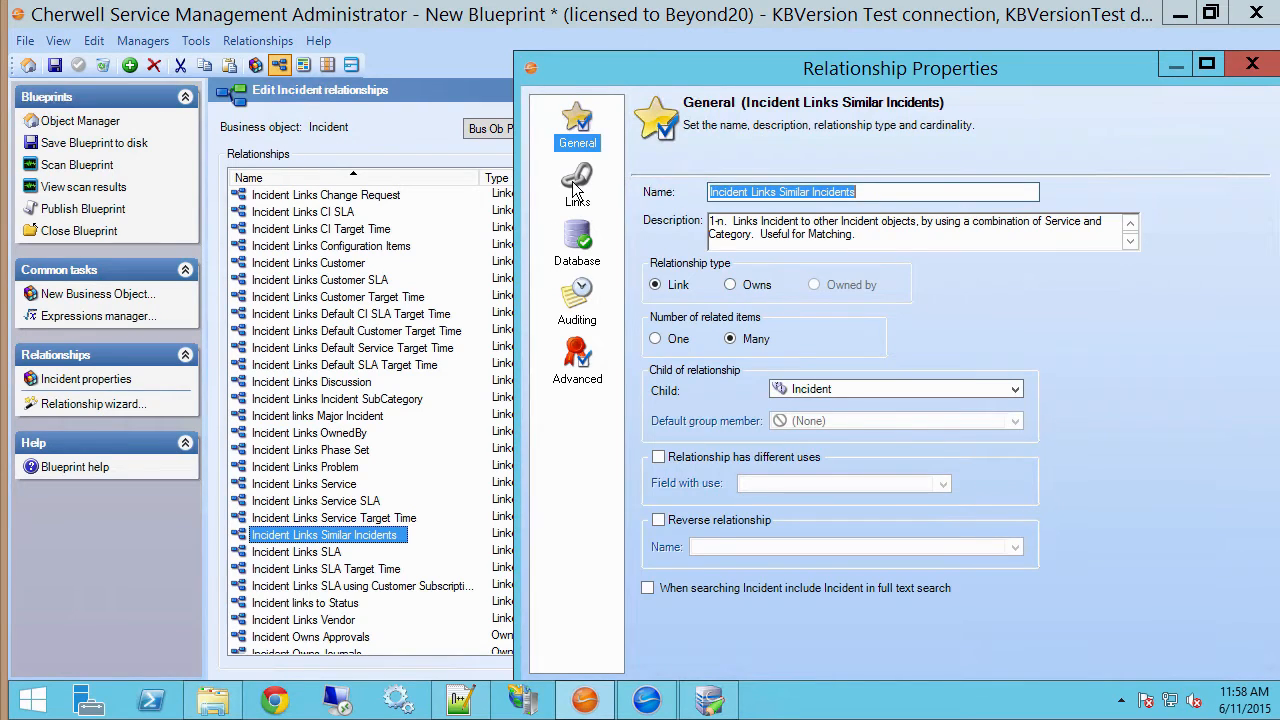
pyautogui.click(575, 183)
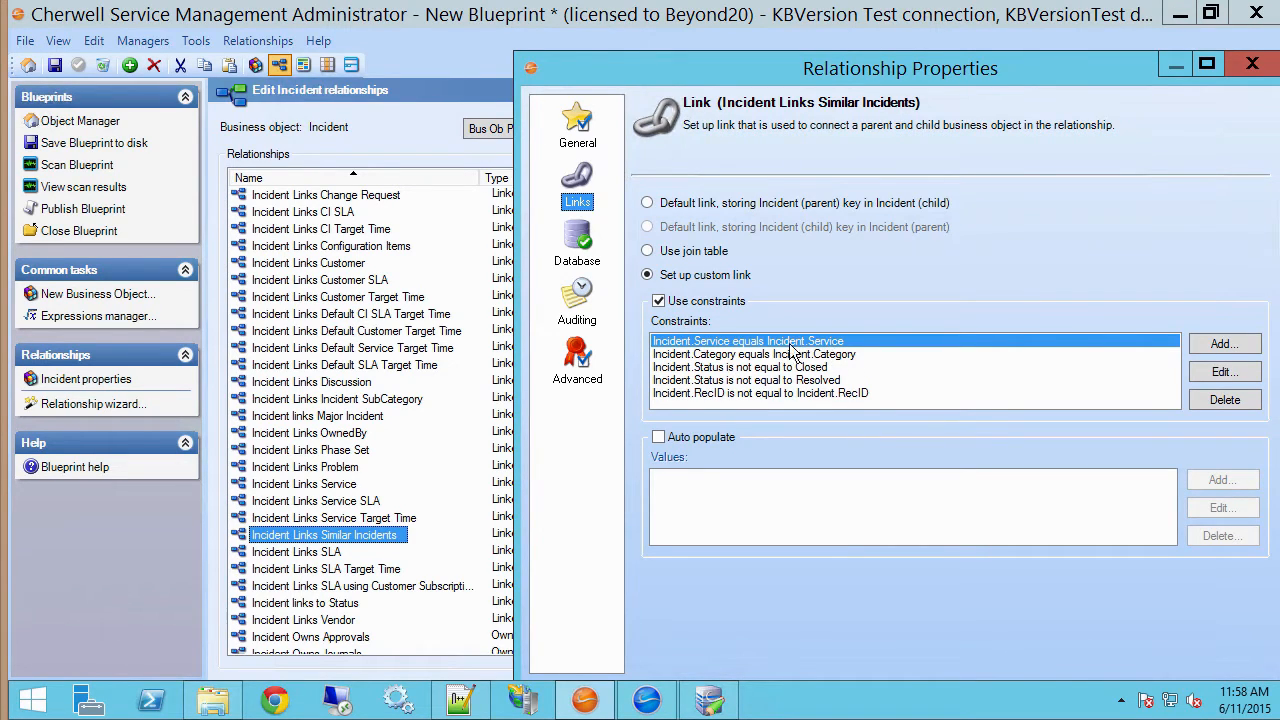
pyautogui.click(840, 357)
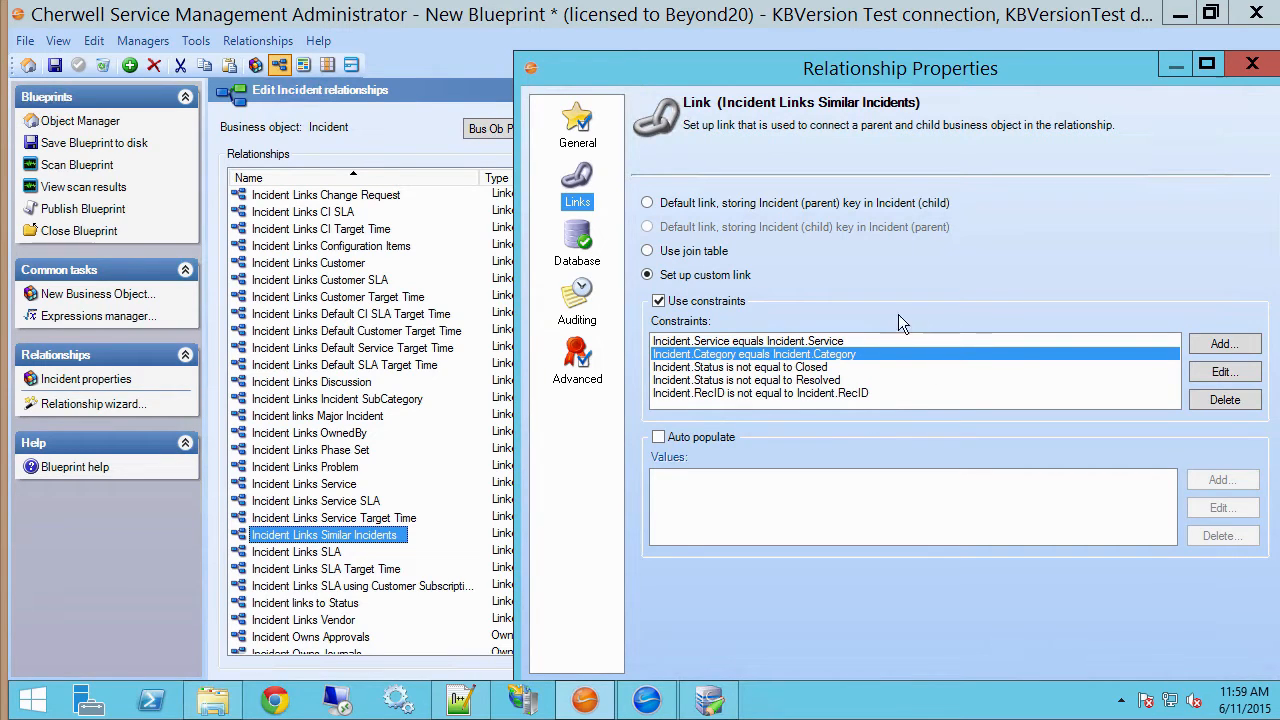
pyautogui.click(1252, 64)
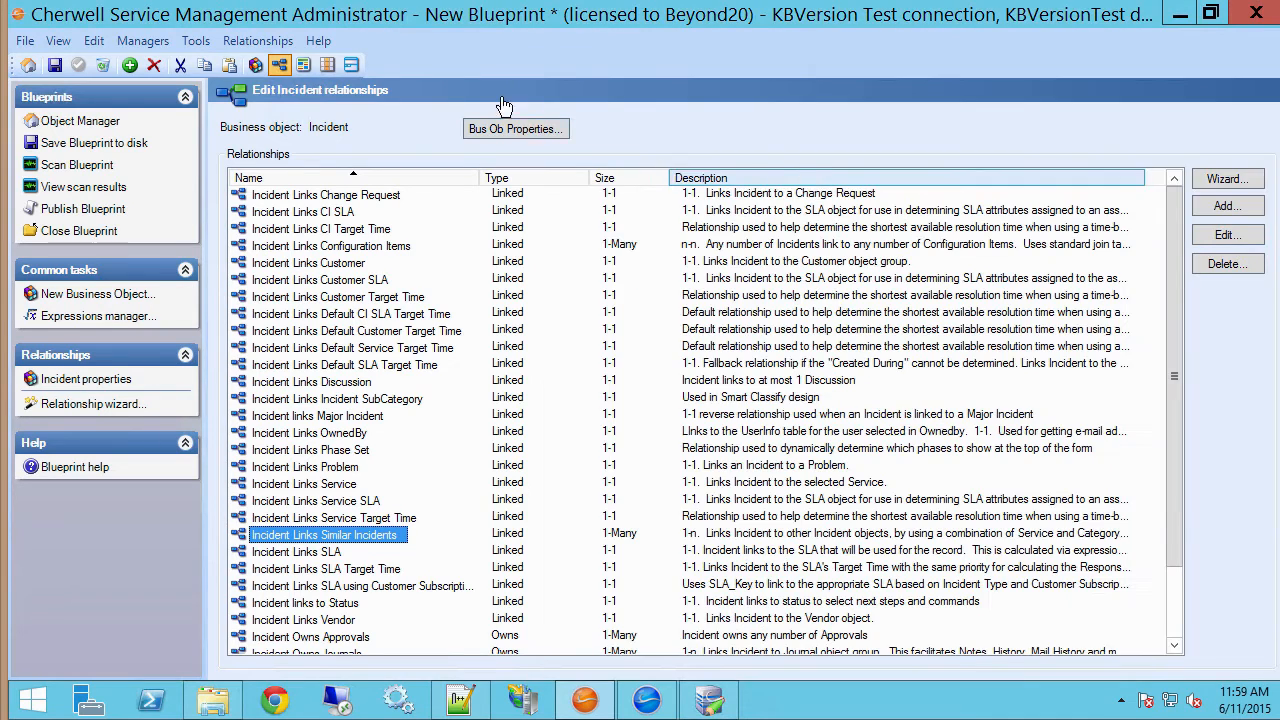
# - Open the relationships of the Knowledge Article business object from the Object Manager and widen the Name column
pyautogui.click(86, 118)
pyautogui.click(311, 542)
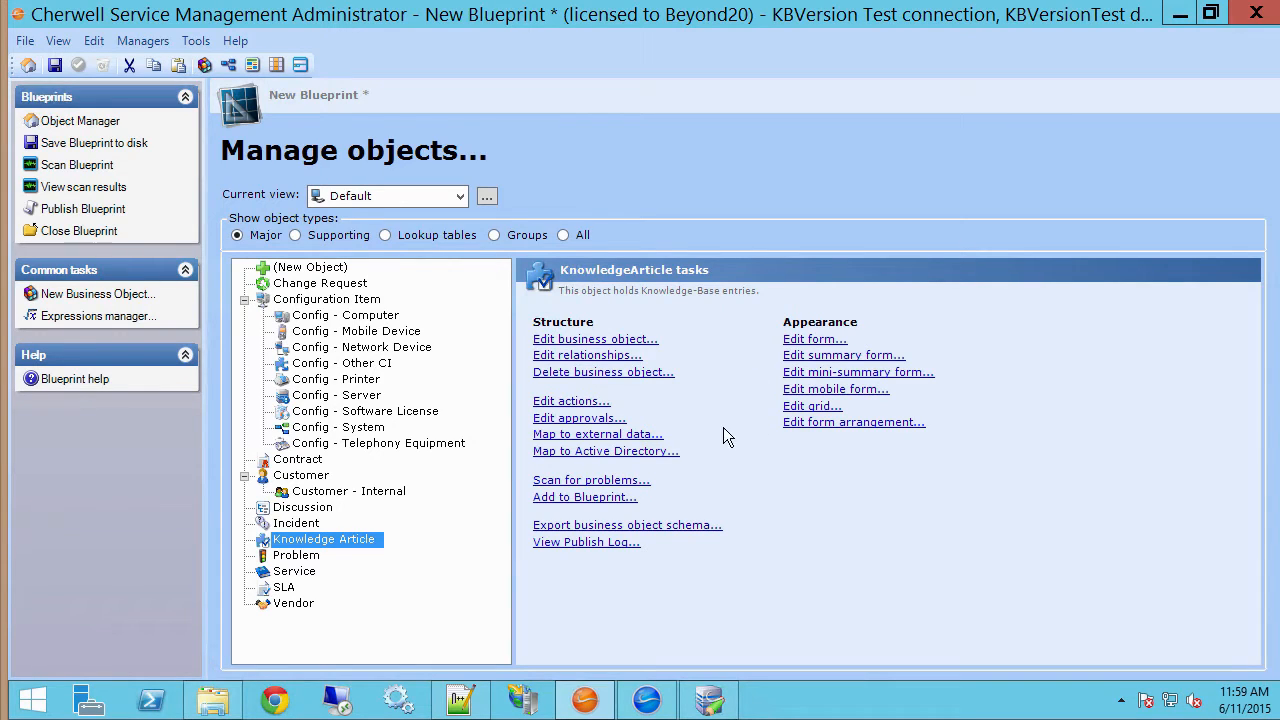
pyautogui.click(583, 356)
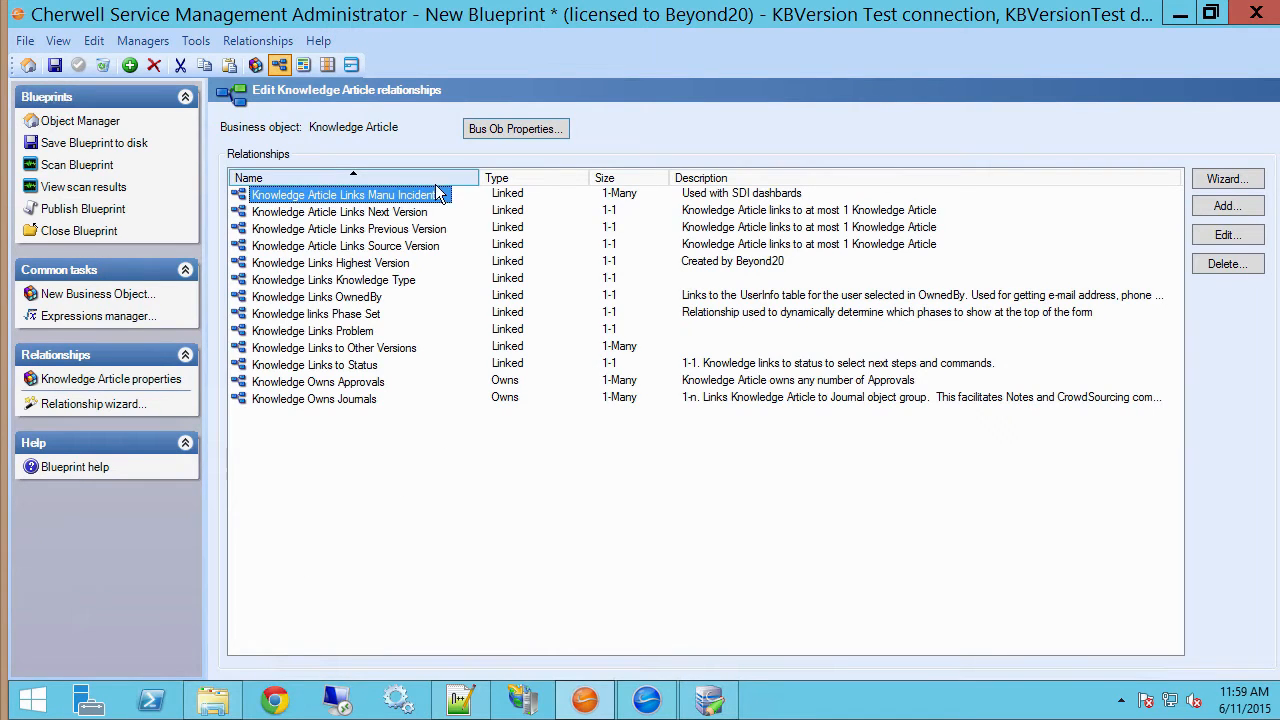
pyautogui.moveTo(479, 178); pyautogui.dragTo(530, 178)
# - Examine the Knowledge Article relationships that link to the next, previous and highest versions
pyautogui.click(398, 214)
pyautogui.click(387, 232)
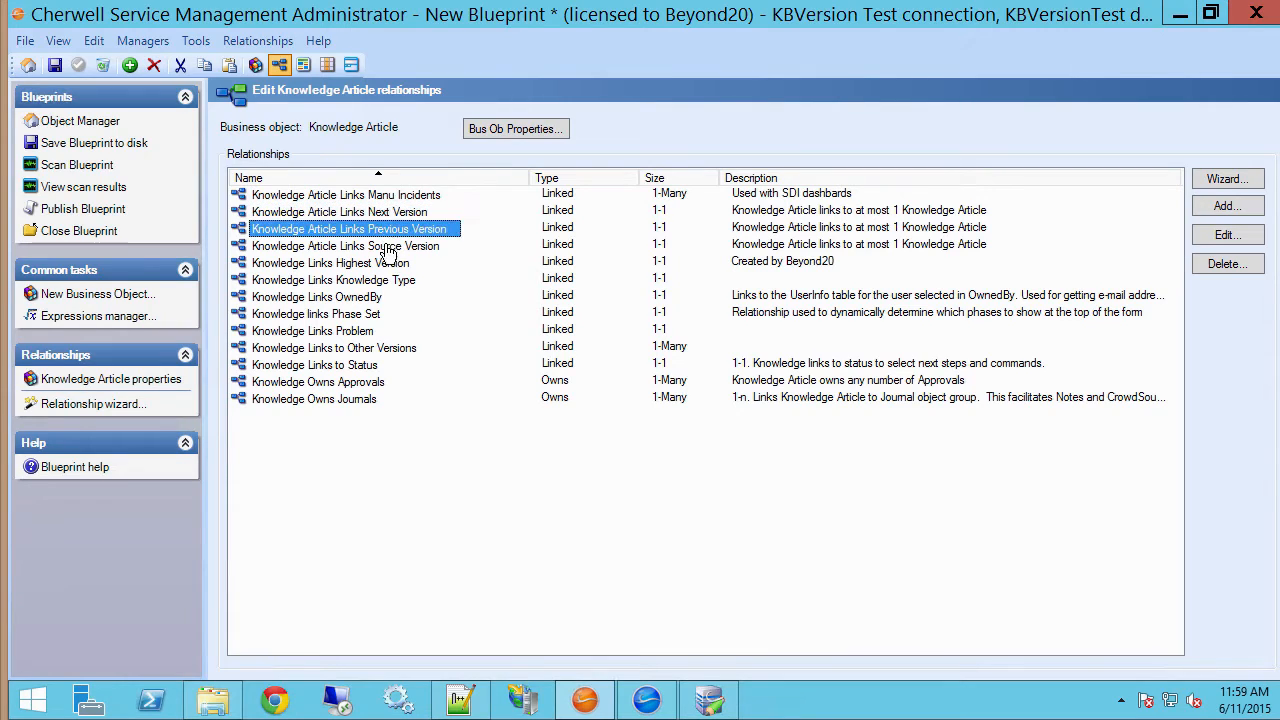
pyautogui.click(371, 262)
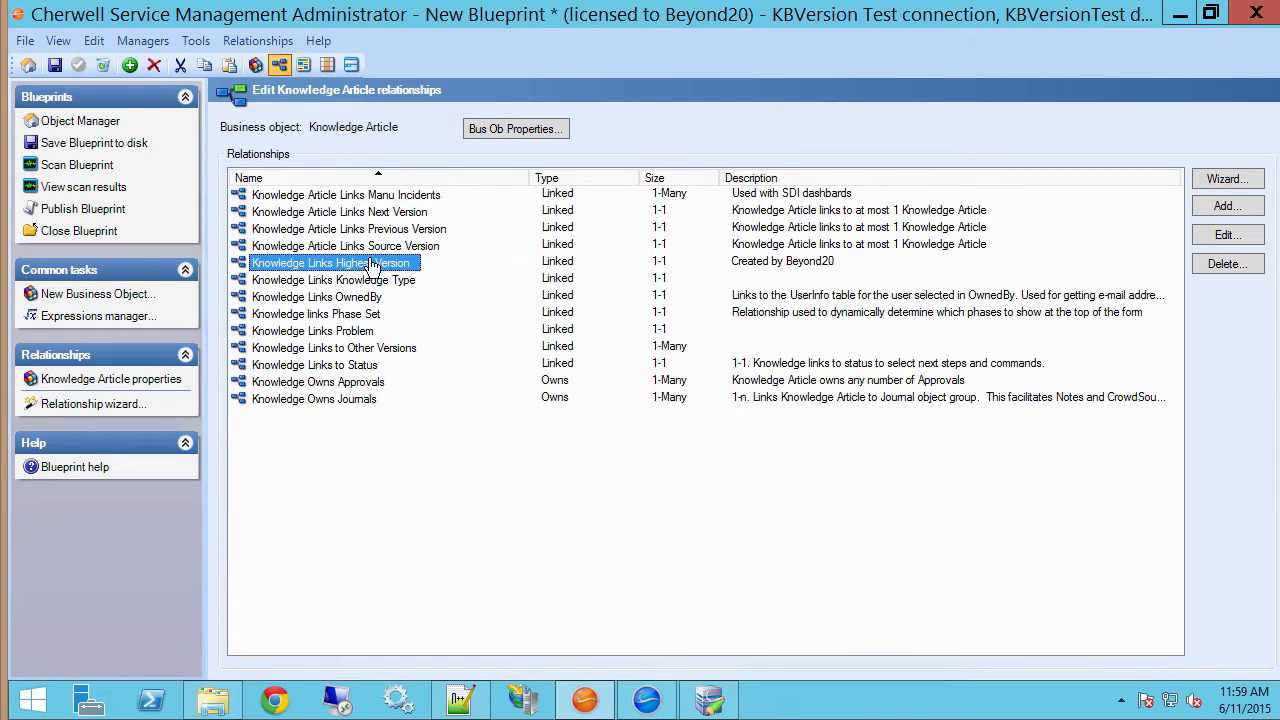
pyautogui.click(370, 213)
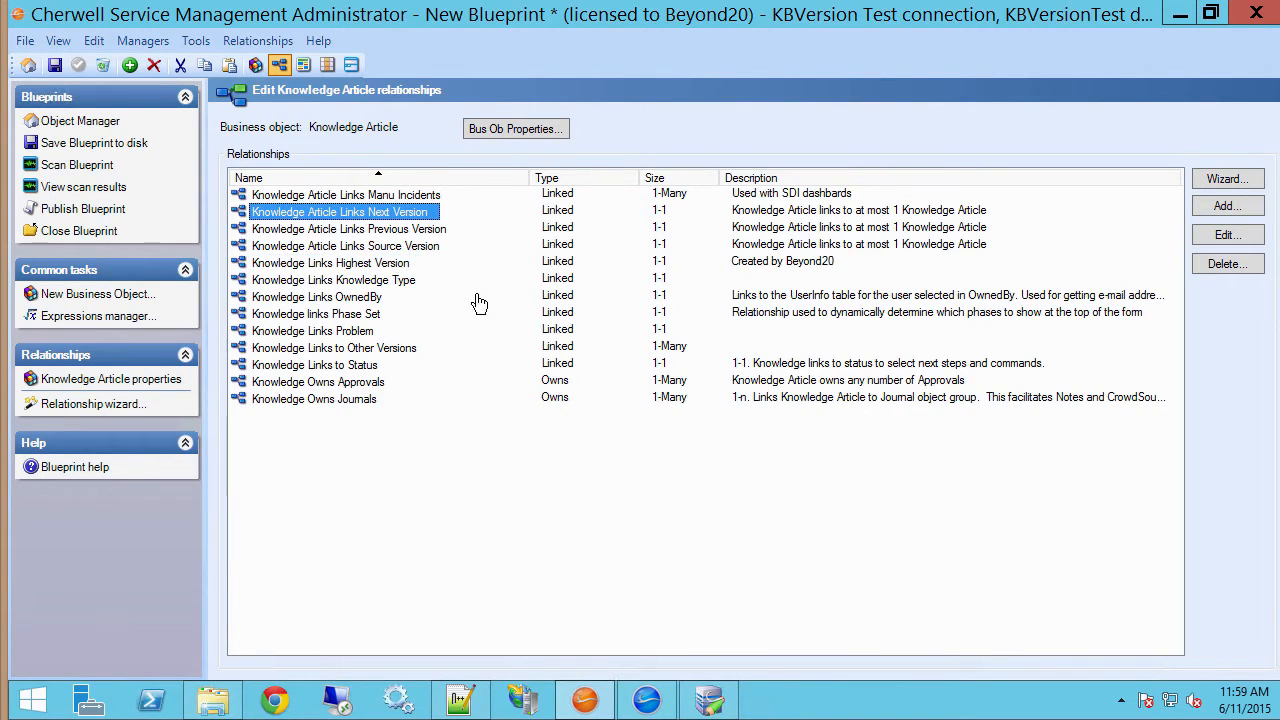
# - Examine the Knowledge Article relationships to the previous, source, highest and other versions, comparing them with the article's Other Versions list in Cherwell Service Management
pyautogui.click(422, 230)
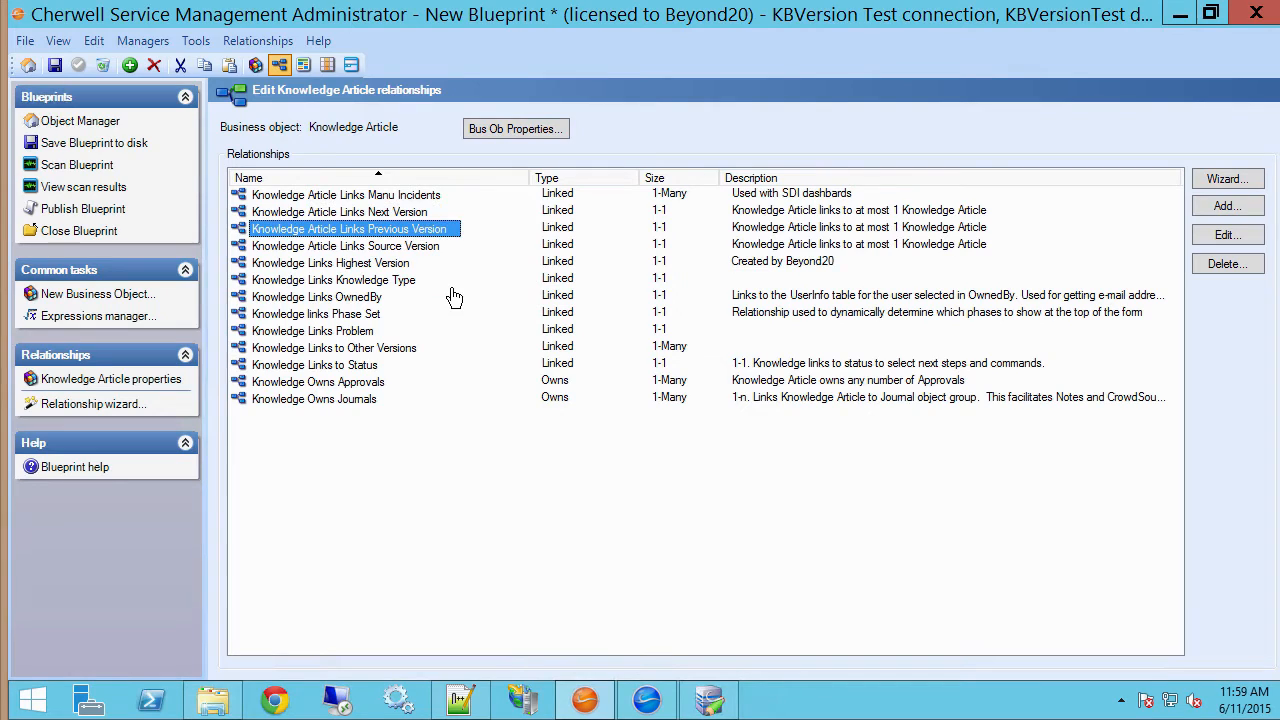
pyautogui.click(418, 247)
pyautogui.click(410, 262)
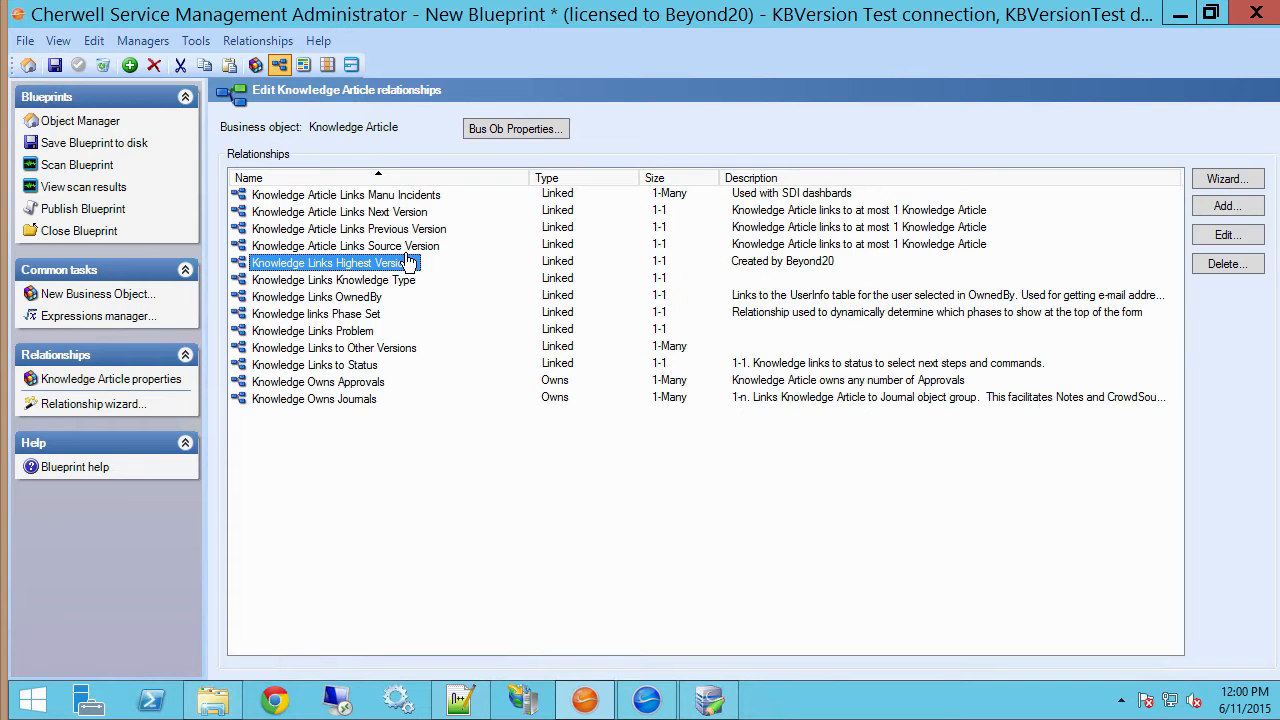
pyautogui.hotkey('alt', 'Tab')
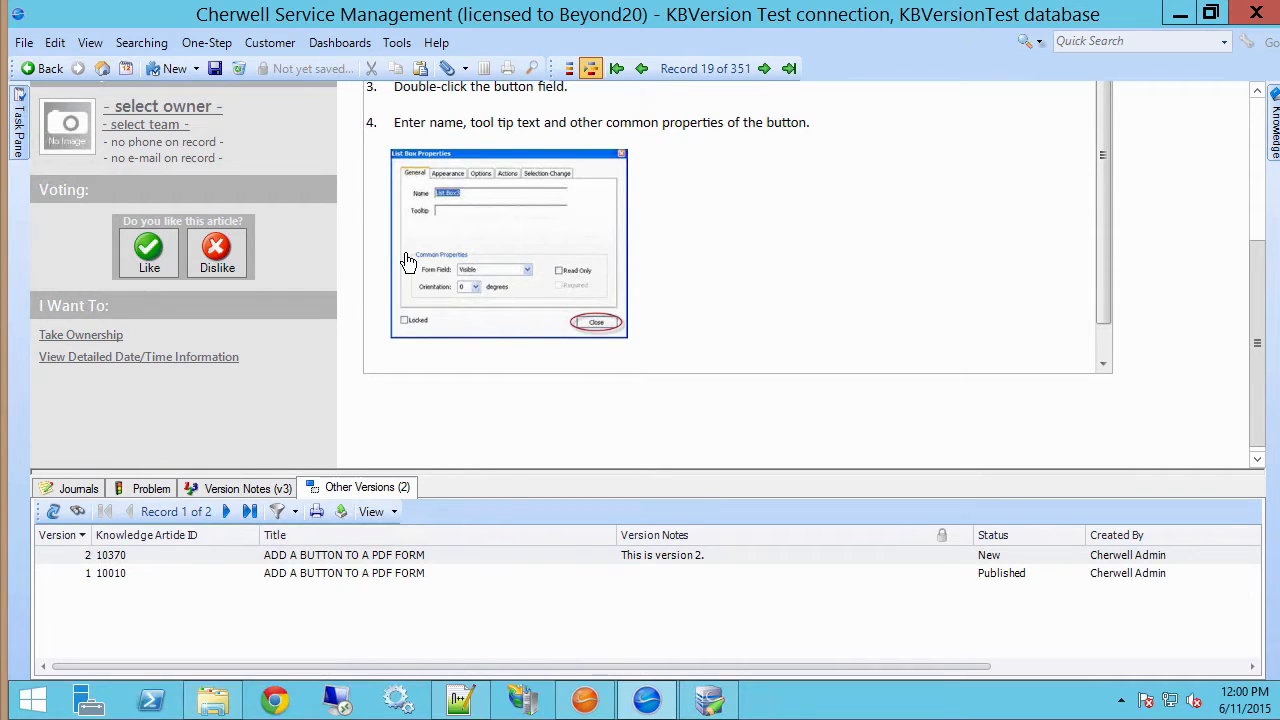
pyautogui.hotkey('alt', 'Tab')
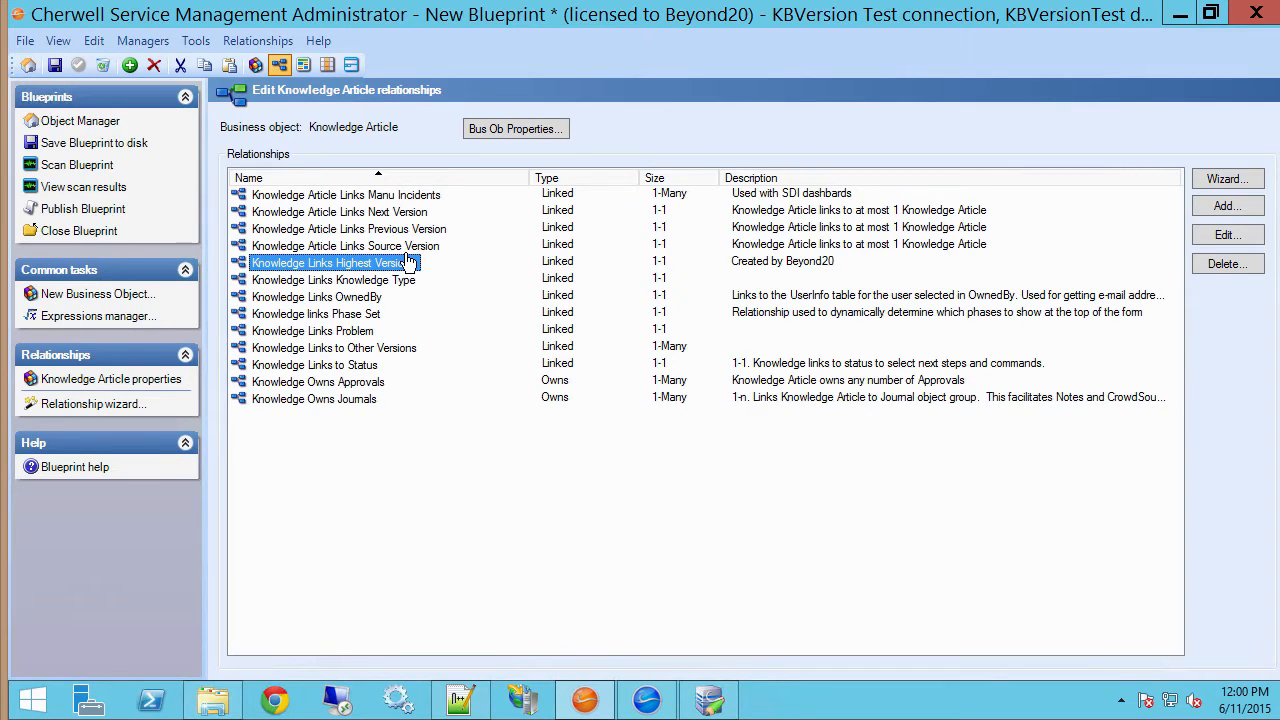
pyautogui.press('Down')
pyautogui.press('Down')
pyautogui.press('Down')
pyautogui.press('Down')
pyautogui.press('Down')
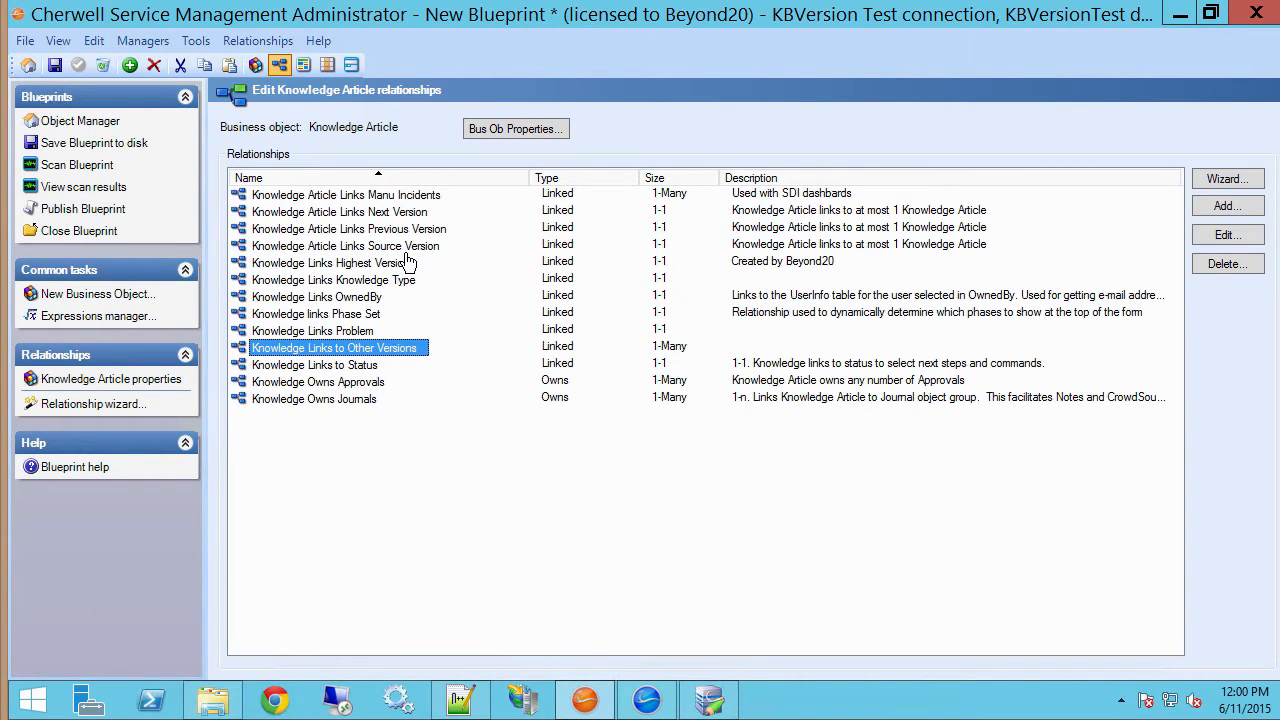
# - Open the properties of the "Knowledge Article Links Next Version" relationship and examine its custom link constraints
pyautogui.press('Up')
pyautogui.press('Up')
pyautogui.press('Up')
pyautogui.press('Up')
pyautogui.press('Up')
pyautogui.press('Up')
pyautogui.press('Up')
pyautogui.press('Up')
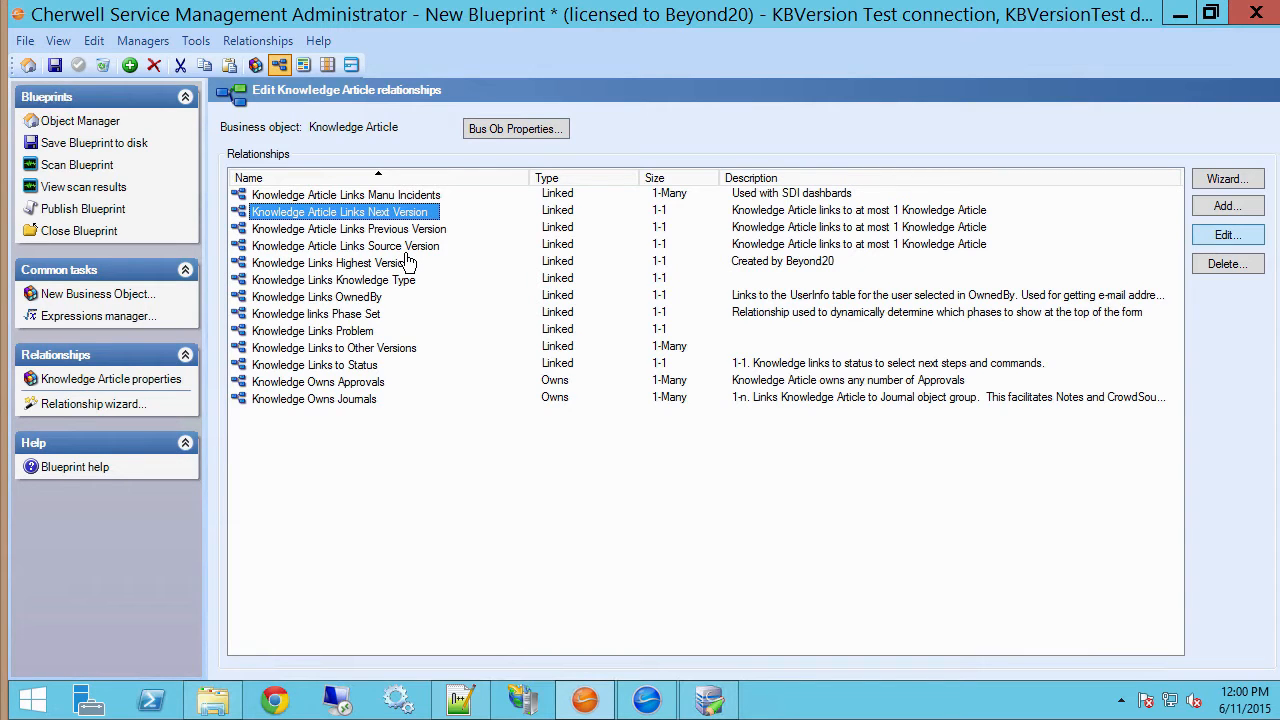
pyautogui.press('Return')
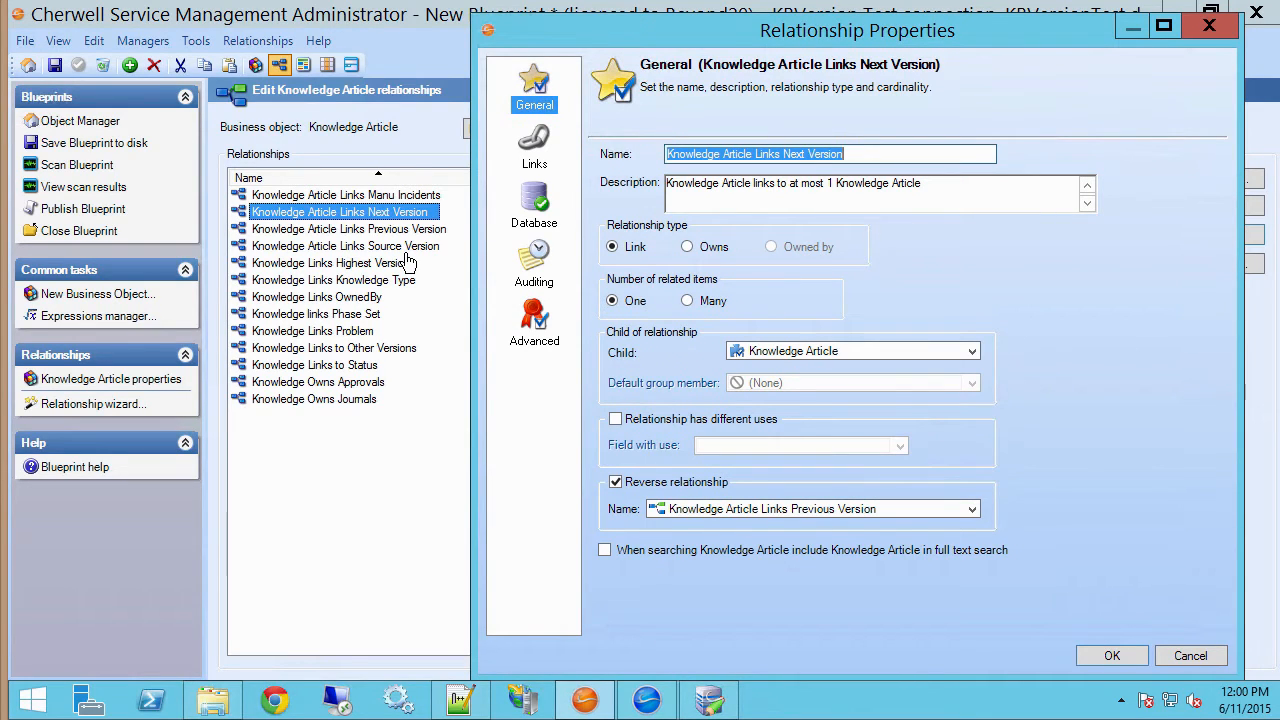
pyautogui.hotkey('ctrl', 'Tab')
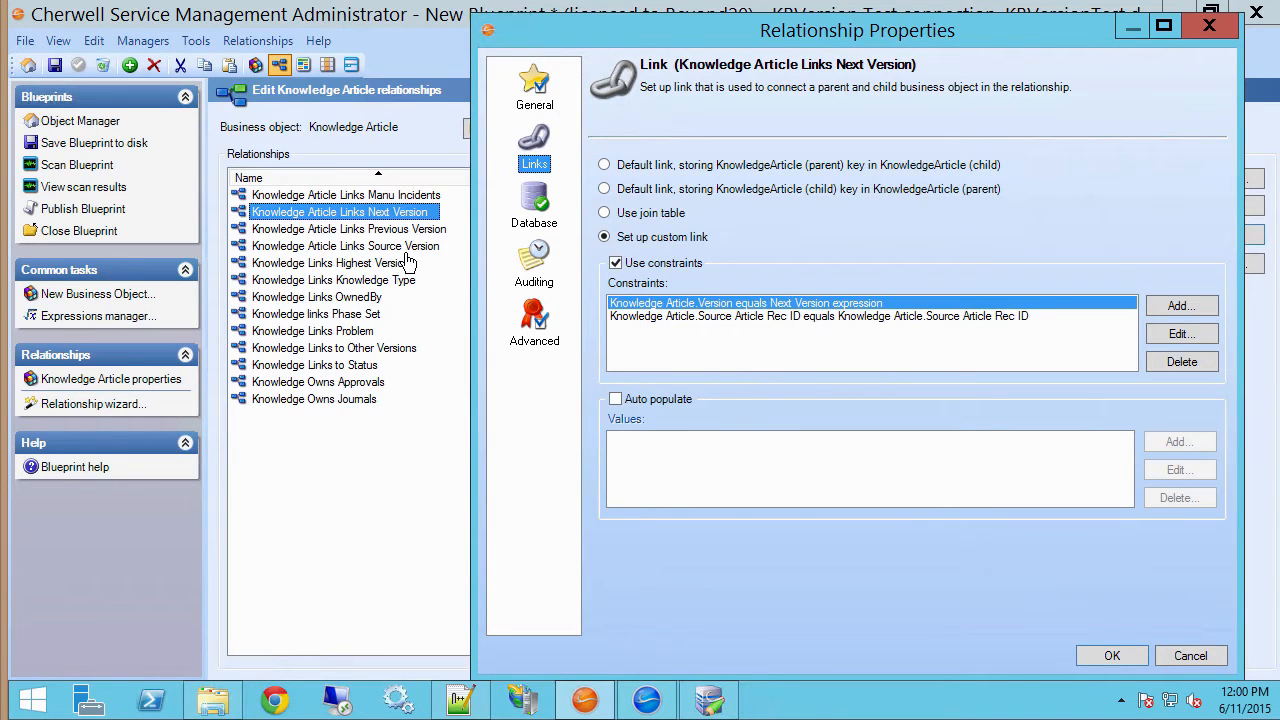
pyautogui.press('Down')
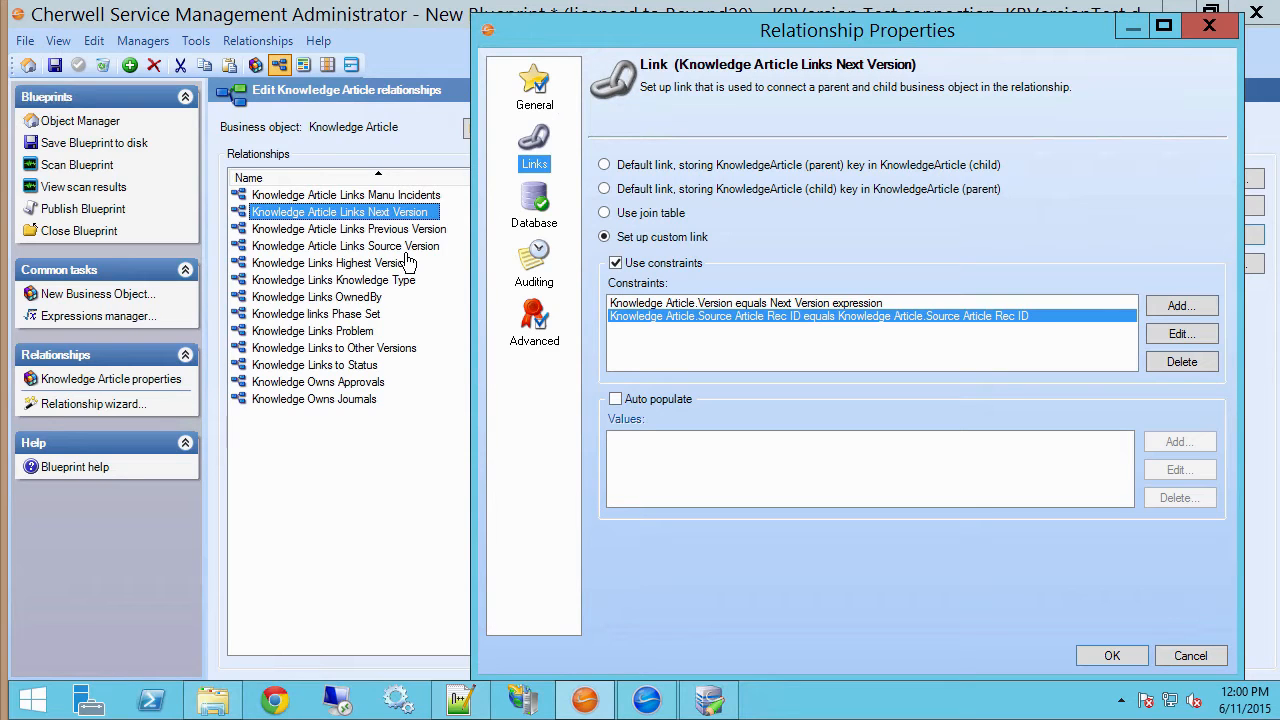
pyautogui.press('Up')
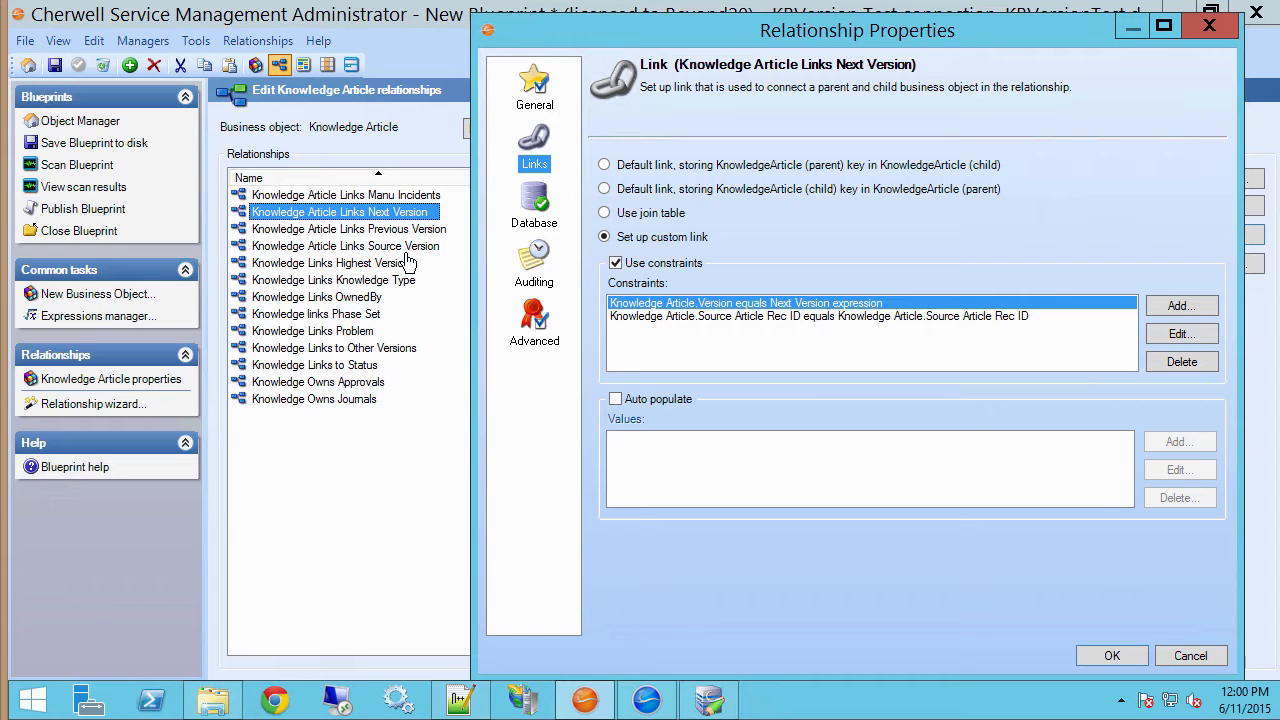
# - Open the Knowledge Article.Version constraint and look at the kinds of values available for it
pyautogui.press('Tab')
pyautogui.press('Tab')
pyautogui.press('Return')
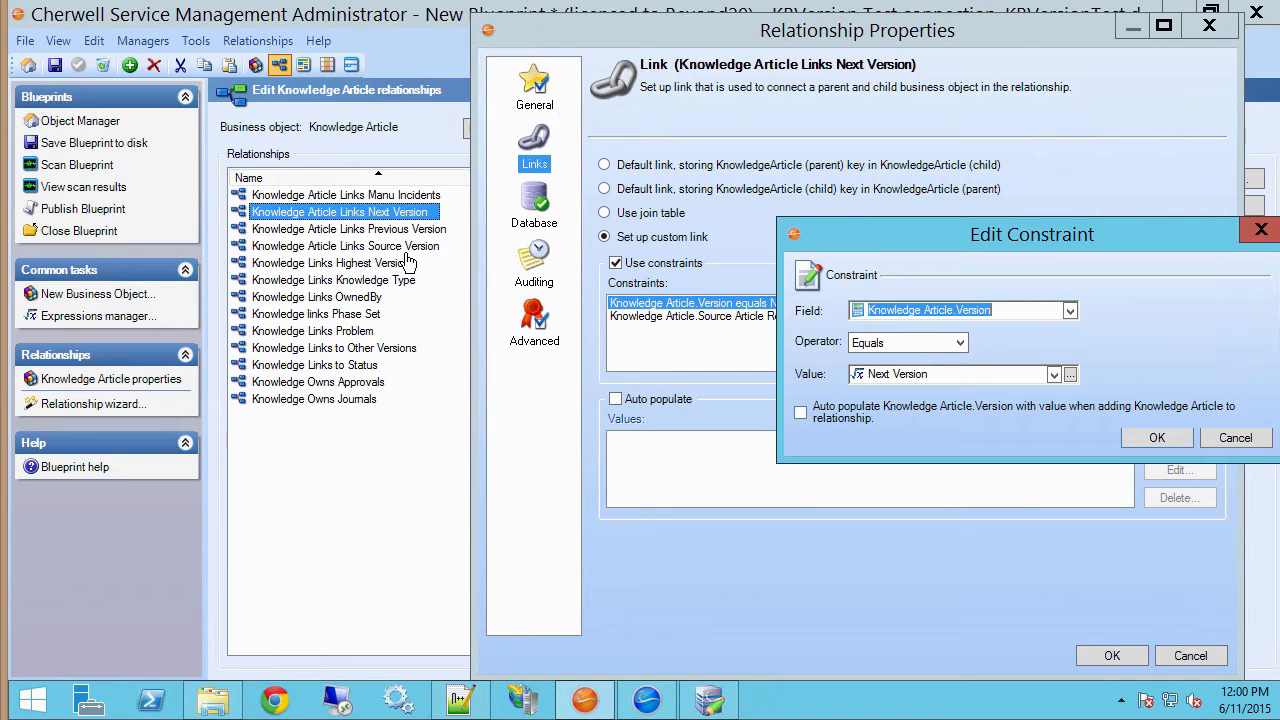
pyautogui.press('Tab')
pyautogui.press('Tab')
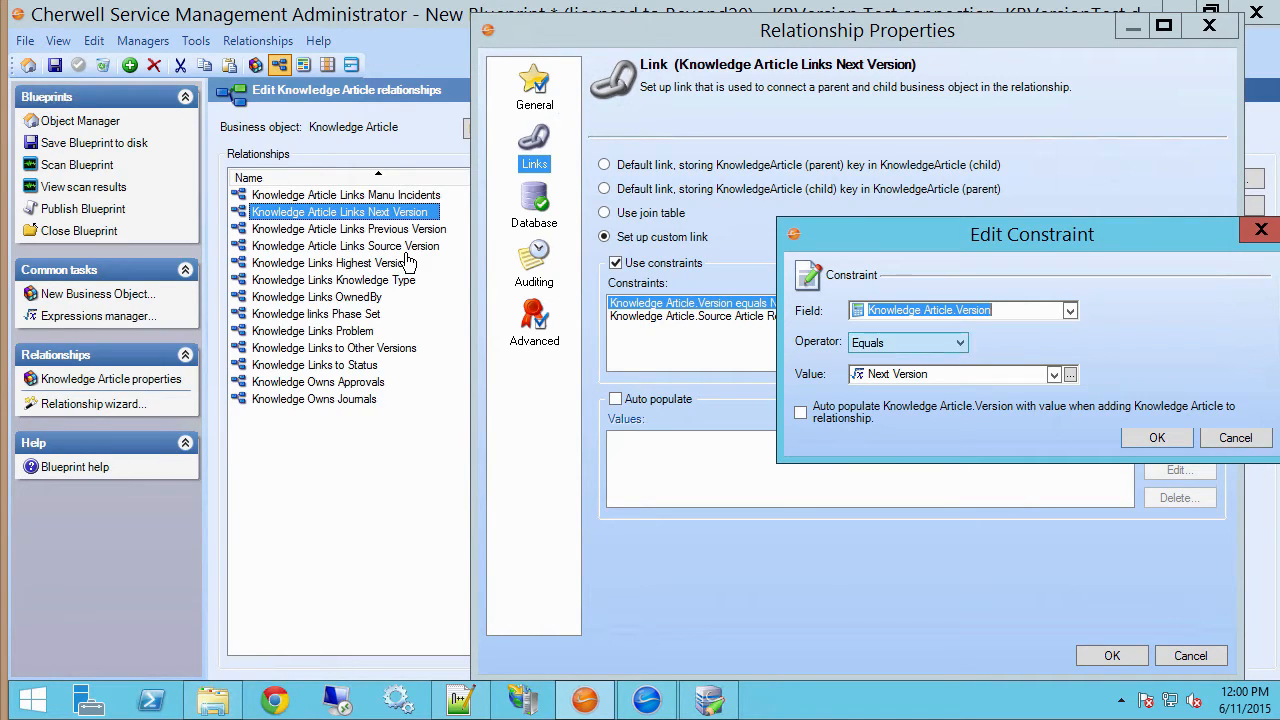
pyautogui.hotkey('alt', 'Down')
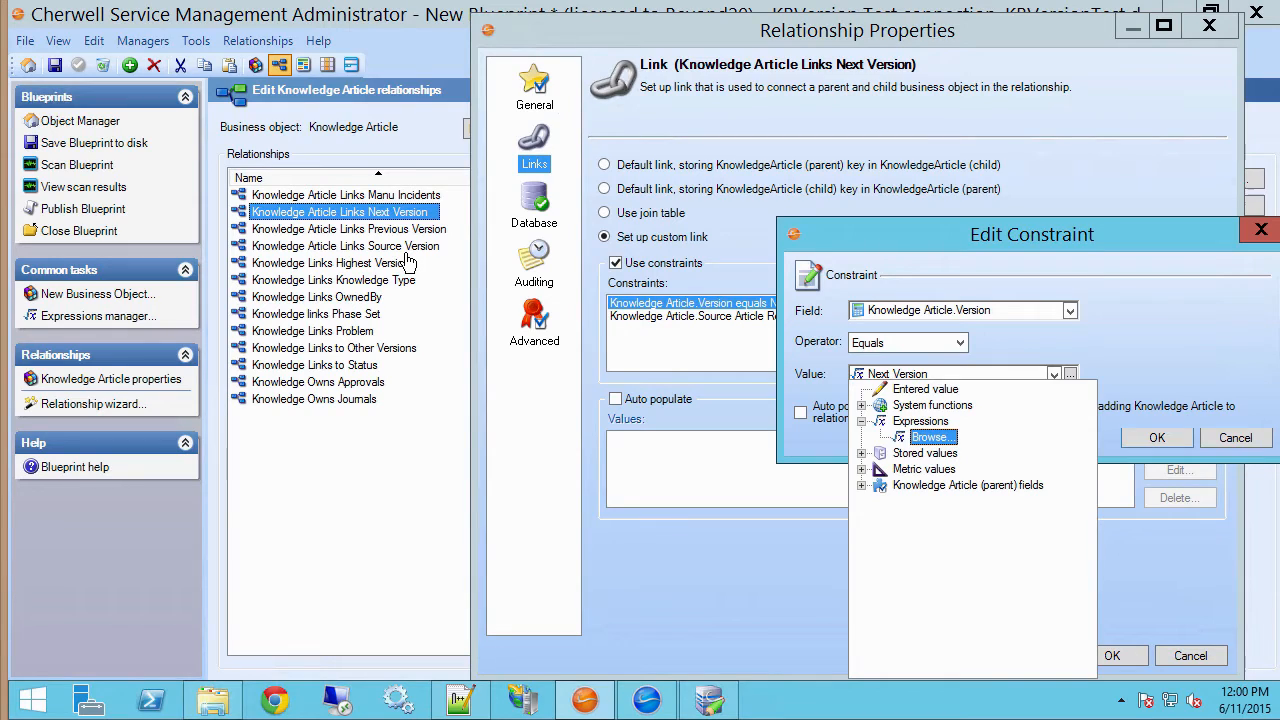
pyautogui.press('Escape')
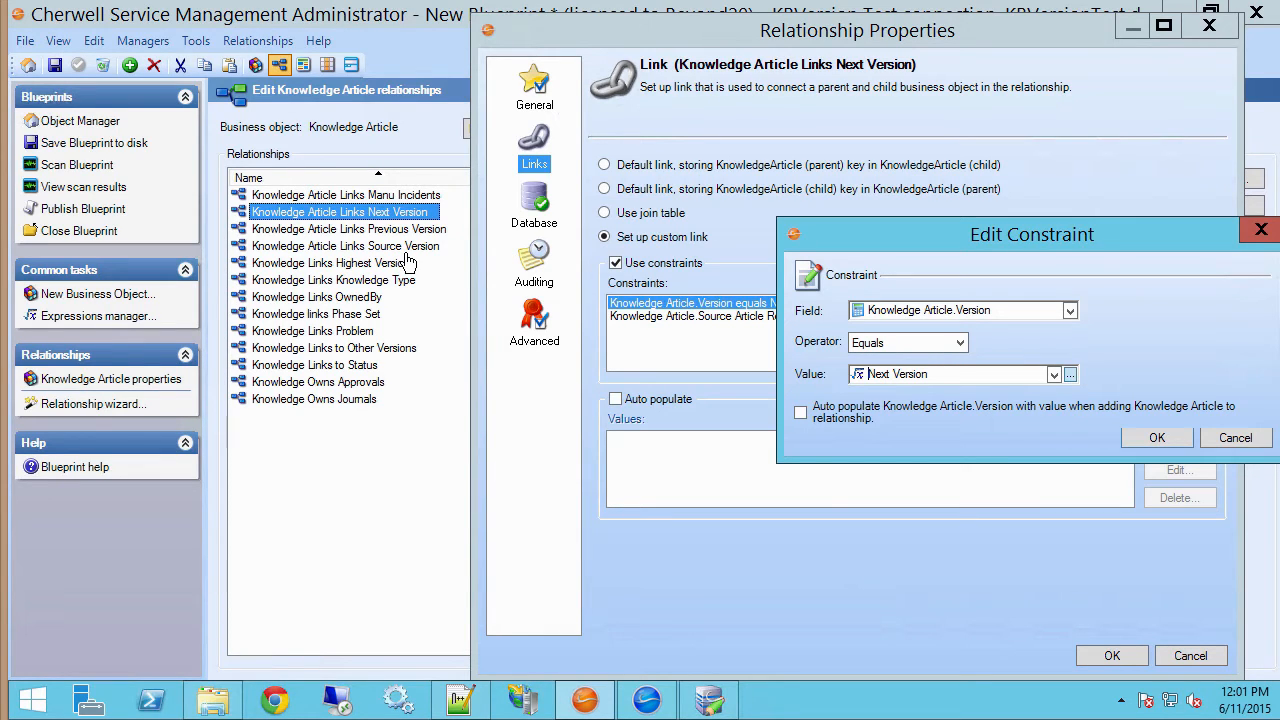
# - Open the Next Version expression used as the constraint's value from the Expressions Manager
pyautogui.click(1070, 374)
pyautogui.rightClick(843, 213)
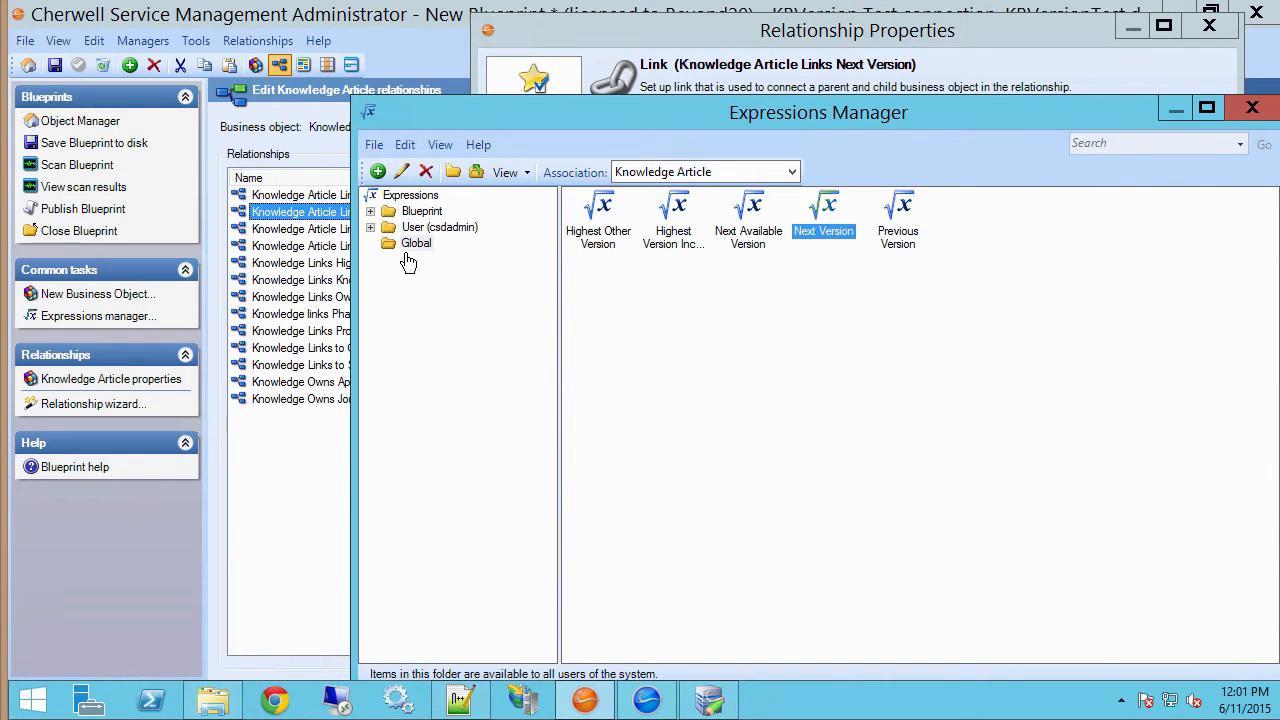
pyautogui.click(886, 247)
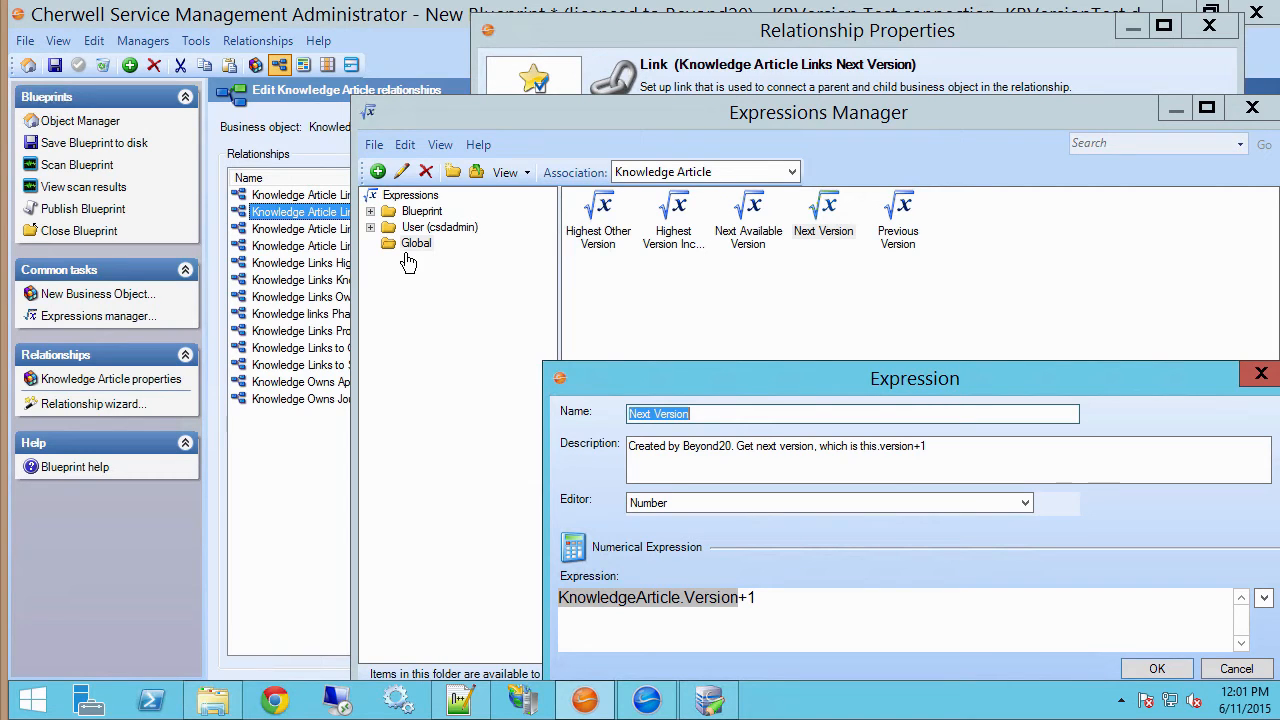
pyautogui.moveTo(915, 378); pyautogui.dragTo(885, 276)
# - Replace the 1 in the Next Version expression with the Knowledge Article Version Increment stored value from the global Versioning folder and save the expression
pyautogui.click(717, 496)
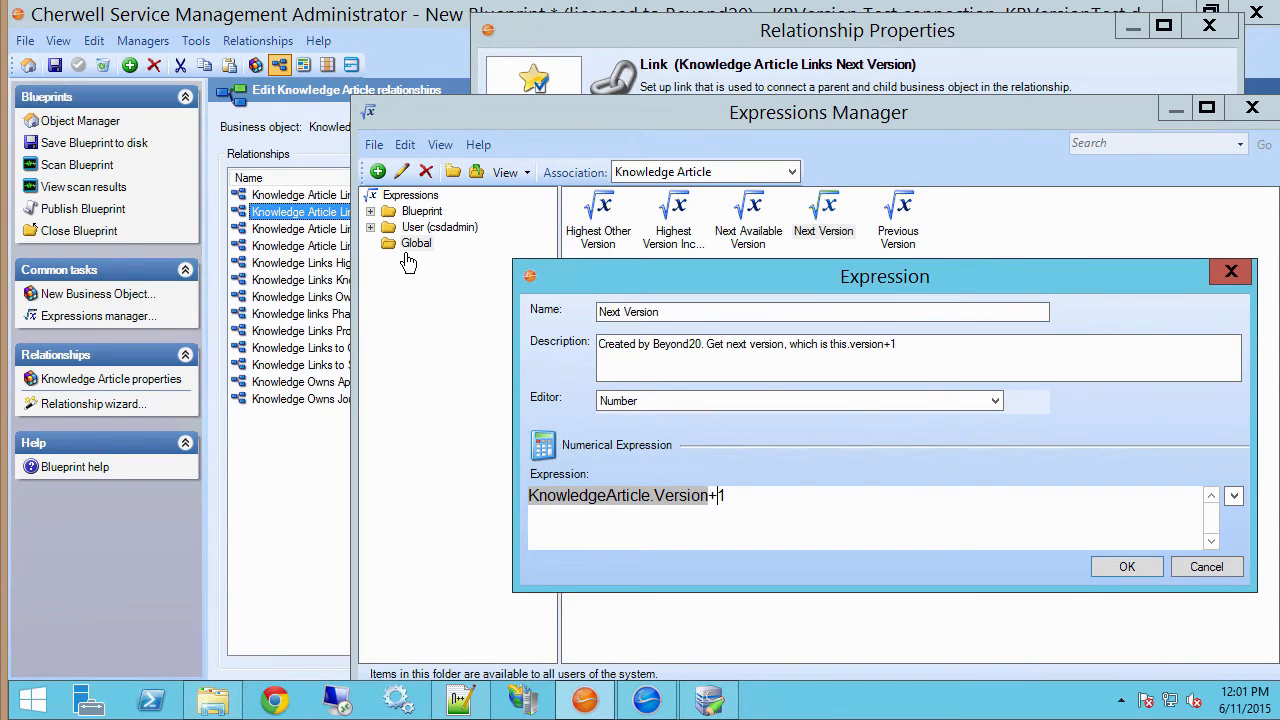
pyautogui.moveTo(717, 496); pyautogui.dragTo(727, 496)
pyautogui.press('BackSpace')
pyautogui.rightClick(723, 496)
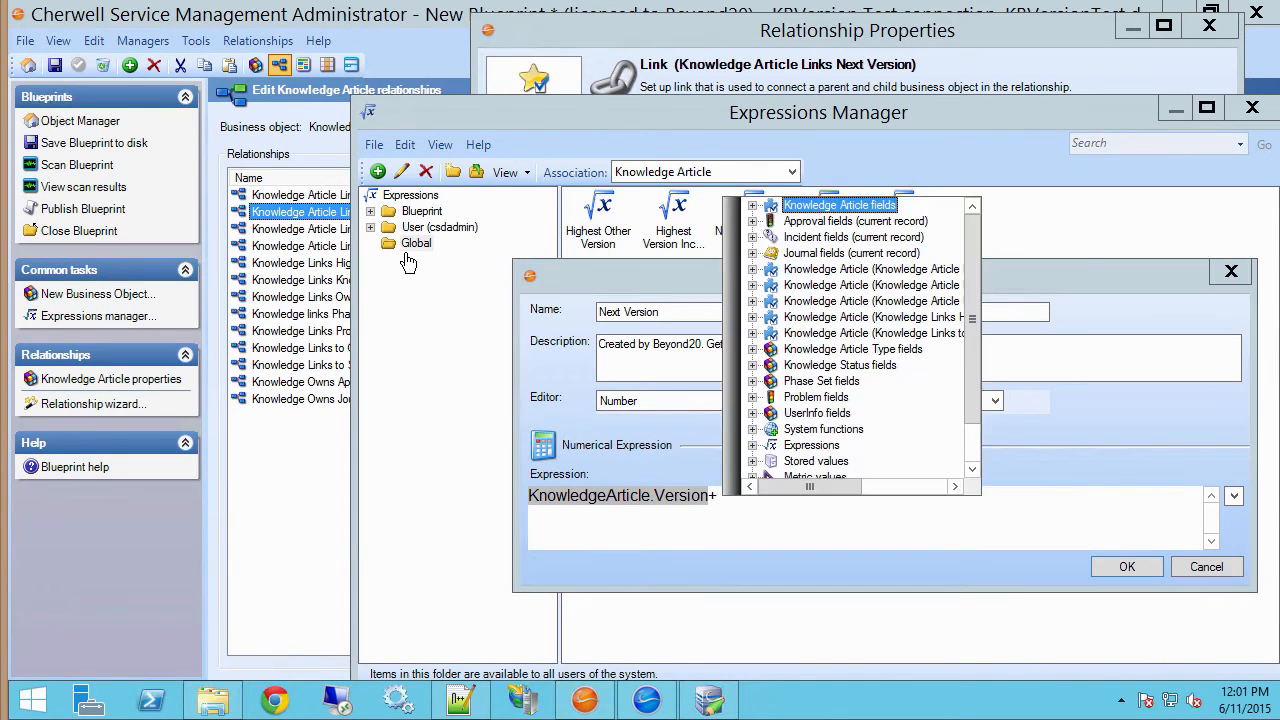
pyautogui.scroll(-1, 850, 301)
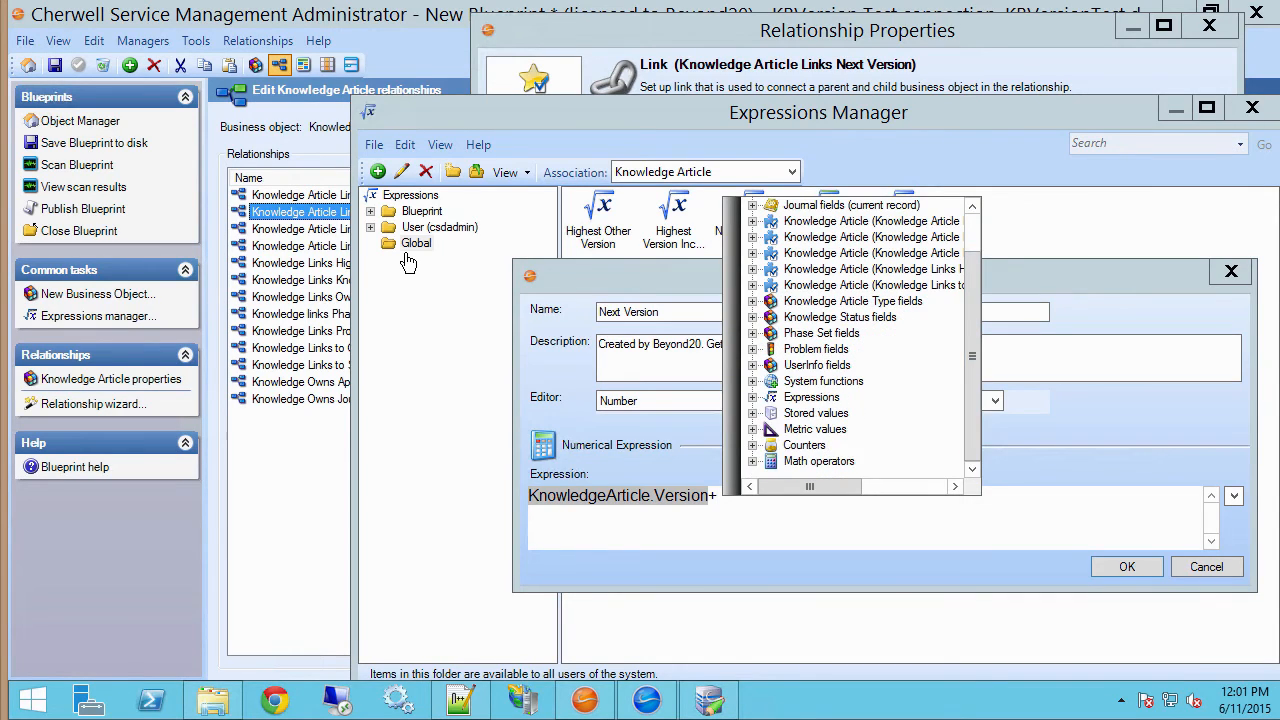
pyautogui.click(815, 413)
pyautogui.rightClick(580, 108)
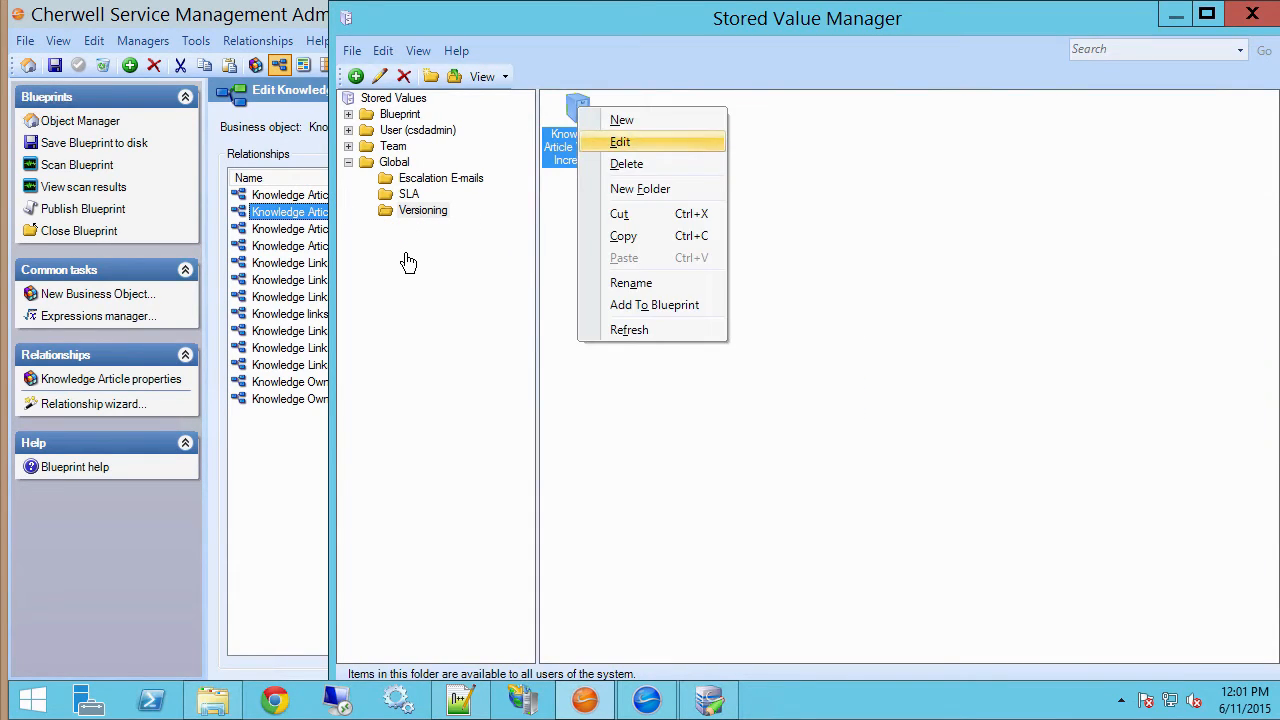
pyautogui.click(612, 137)
pyautogui.click(1236, 640)
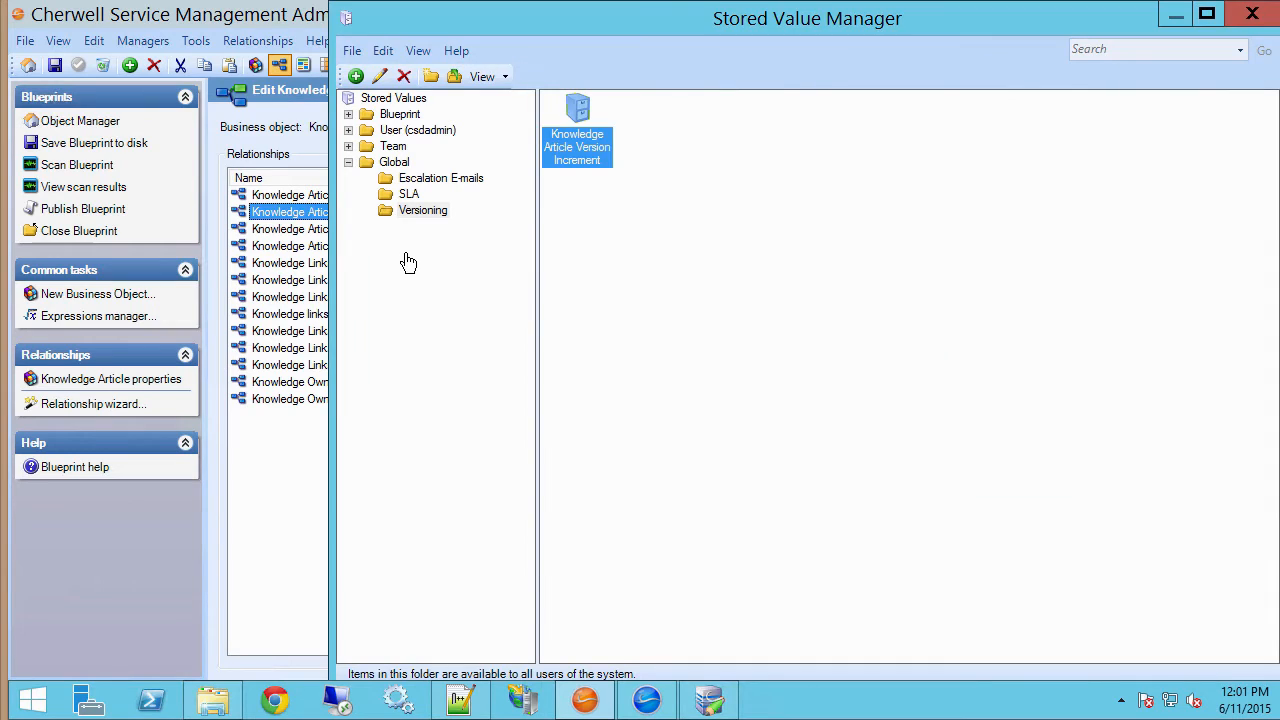
pyautogui.doubleClick(577, 112)
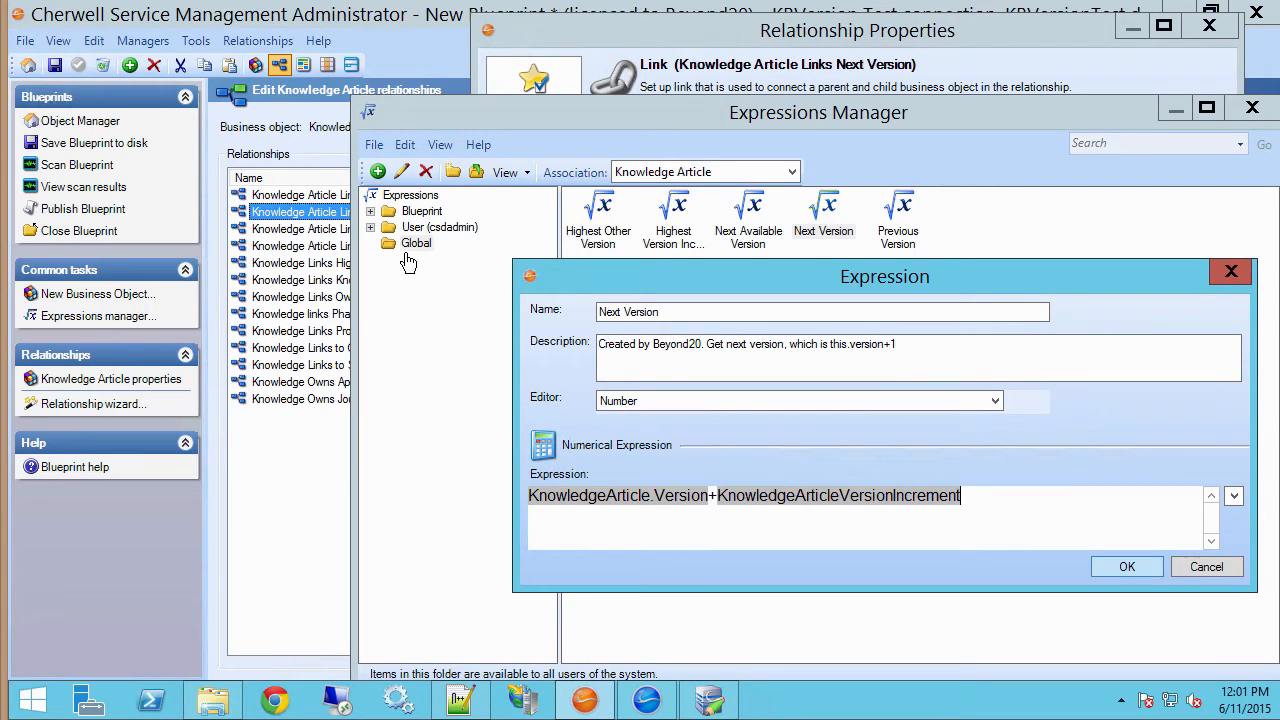
pyautogui.press('Return')
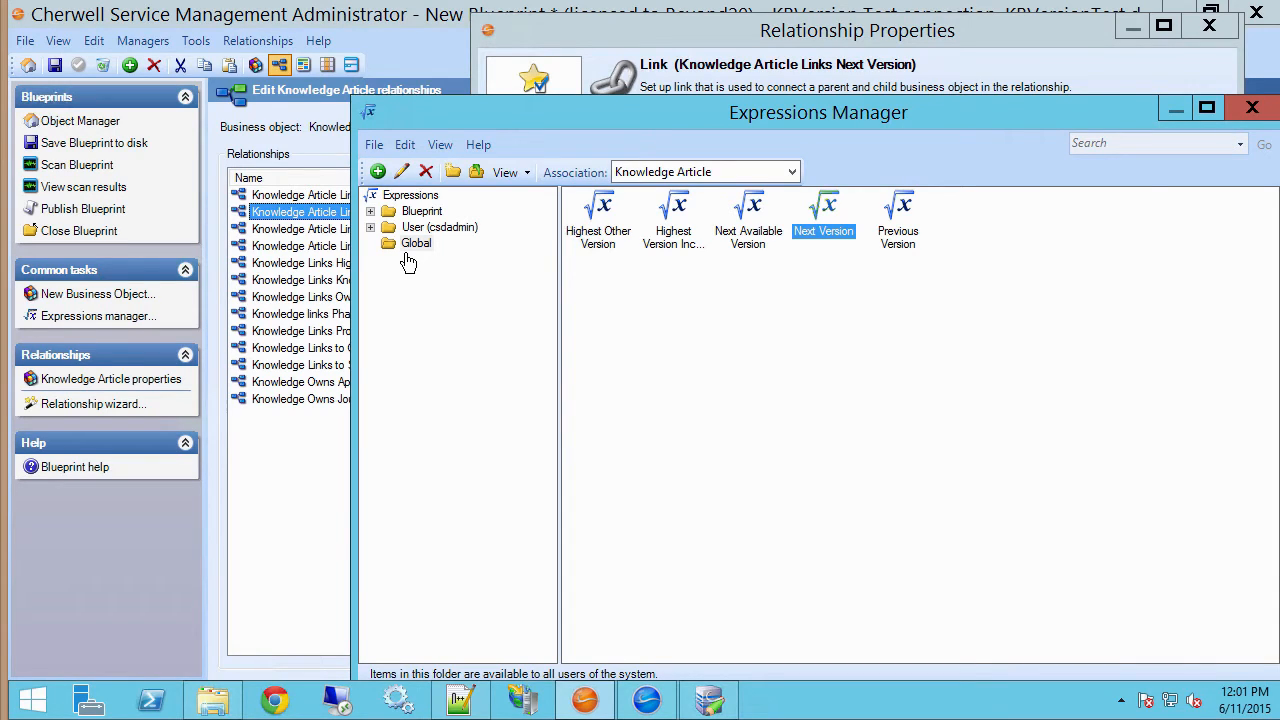
# - Look over the highest-version expressions, close the Expressions Manager and cancel out of the constraint and relationship properties
pyautogui.press('Left')
pyautogui.press('Left')
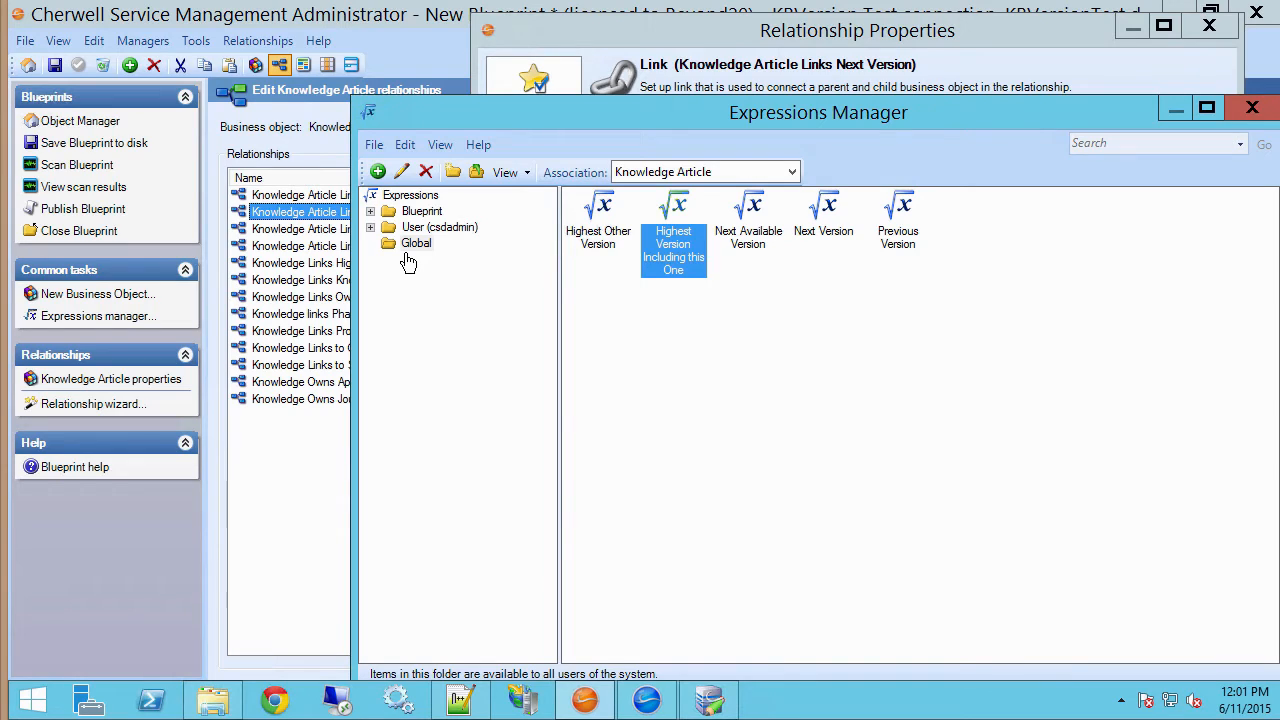
pyautogui.press('Left')
pyautogui.press('Right')
pyautogui.hotkey('shift', 'F10')
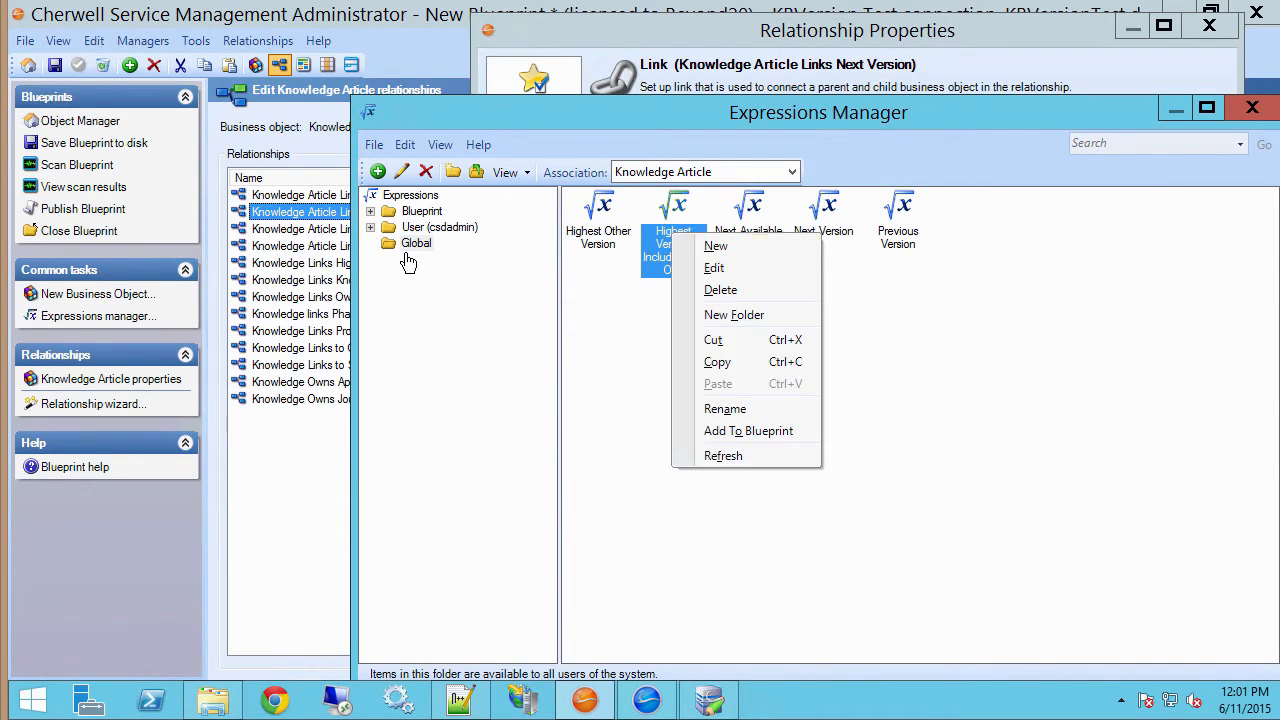
pyautogui.press('Escape')
pyautogui.click(1252, 108)
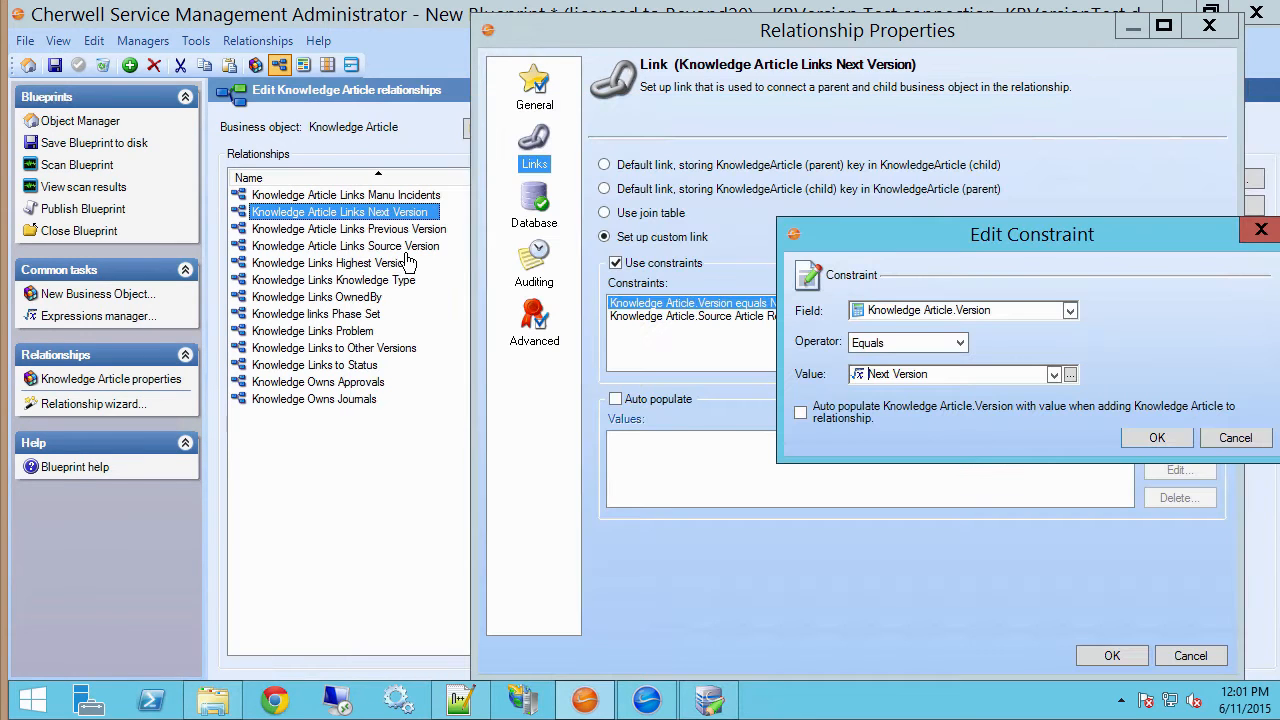
pyautogui.click(1236, 438)
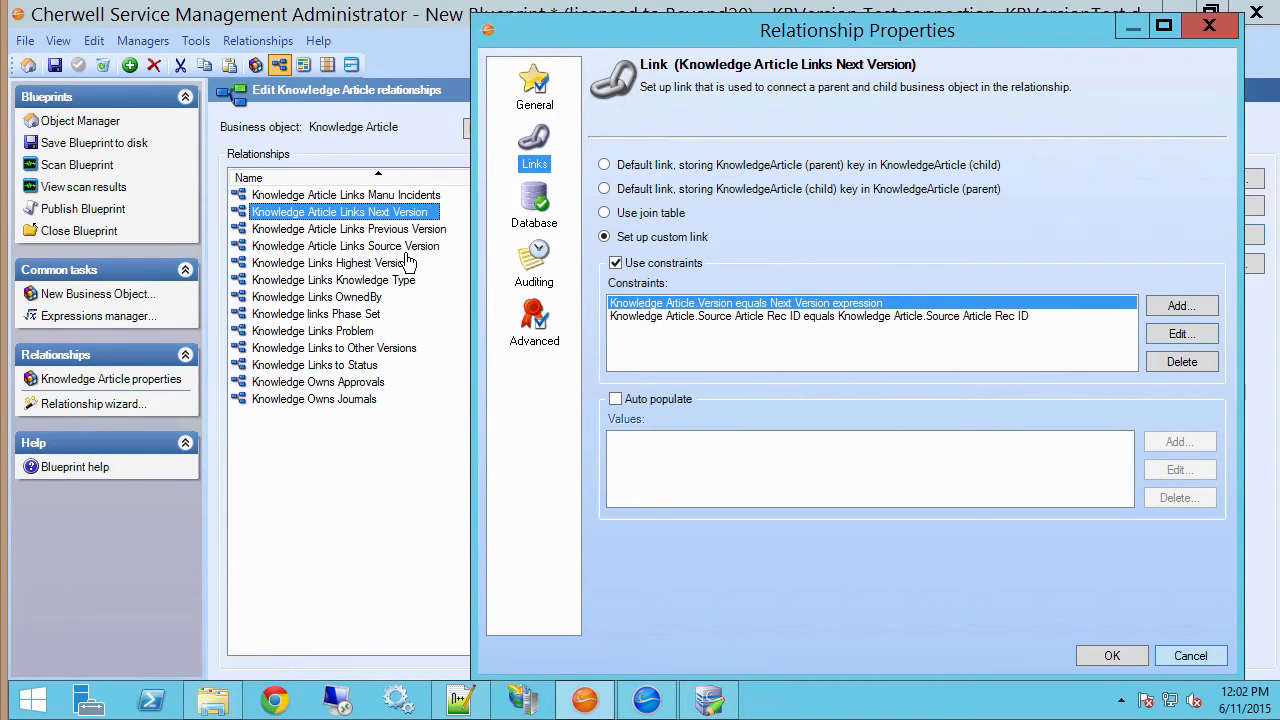
pyautogui.click(1190, 656)
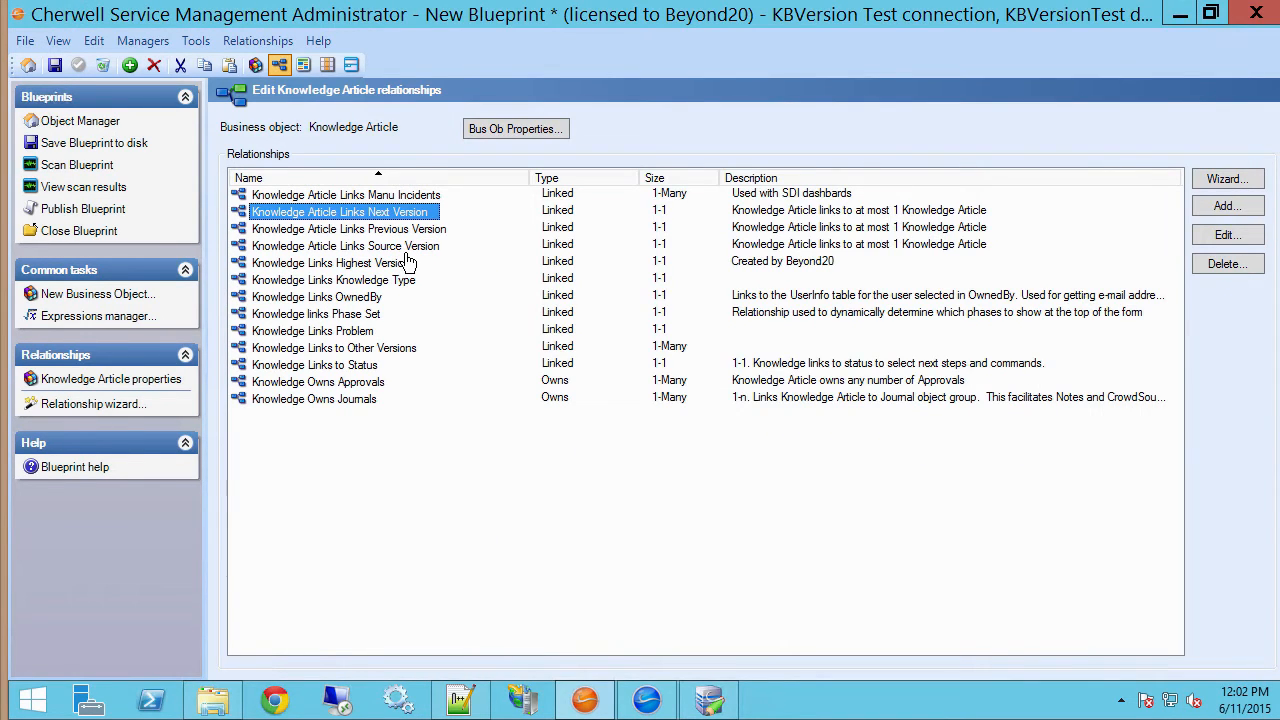
# - Examine the custom link constraints of the "Knowledge Links to Other Versions" relationship and close its properties
pyautogui.click(334, 348)
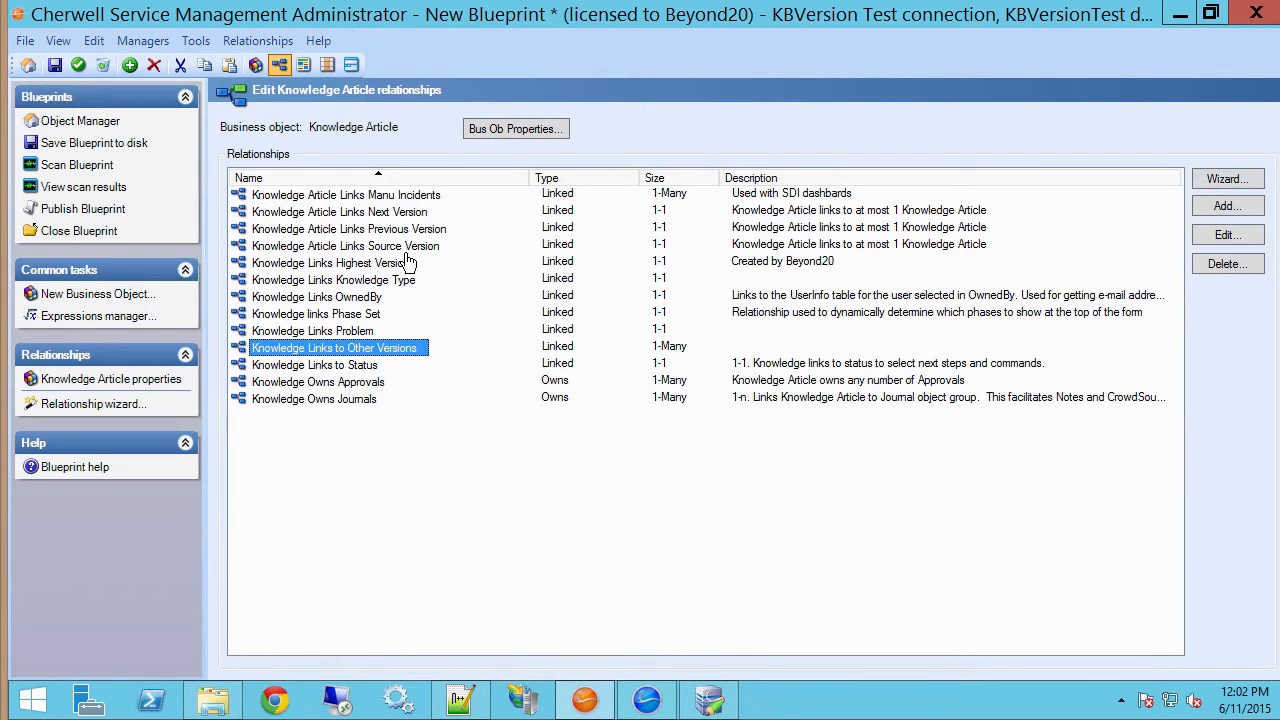
pyautogui.click(1227, 234)
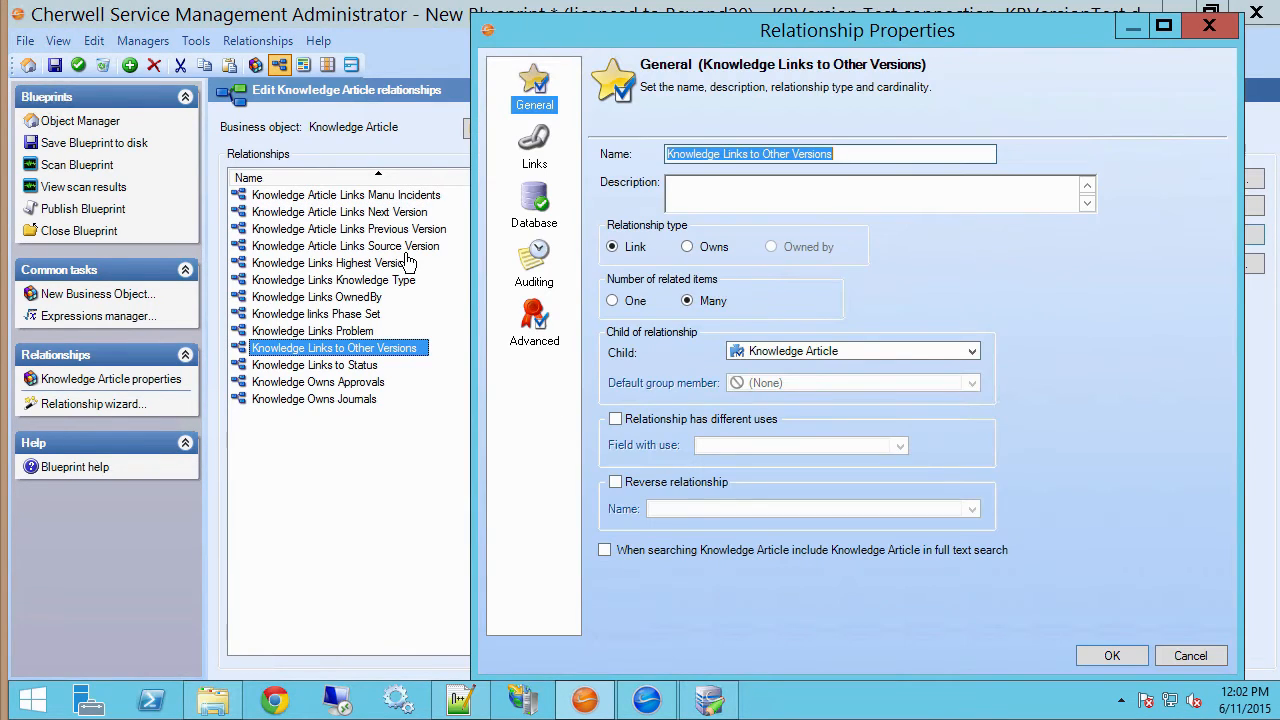
pyautogui.click(534, 150)
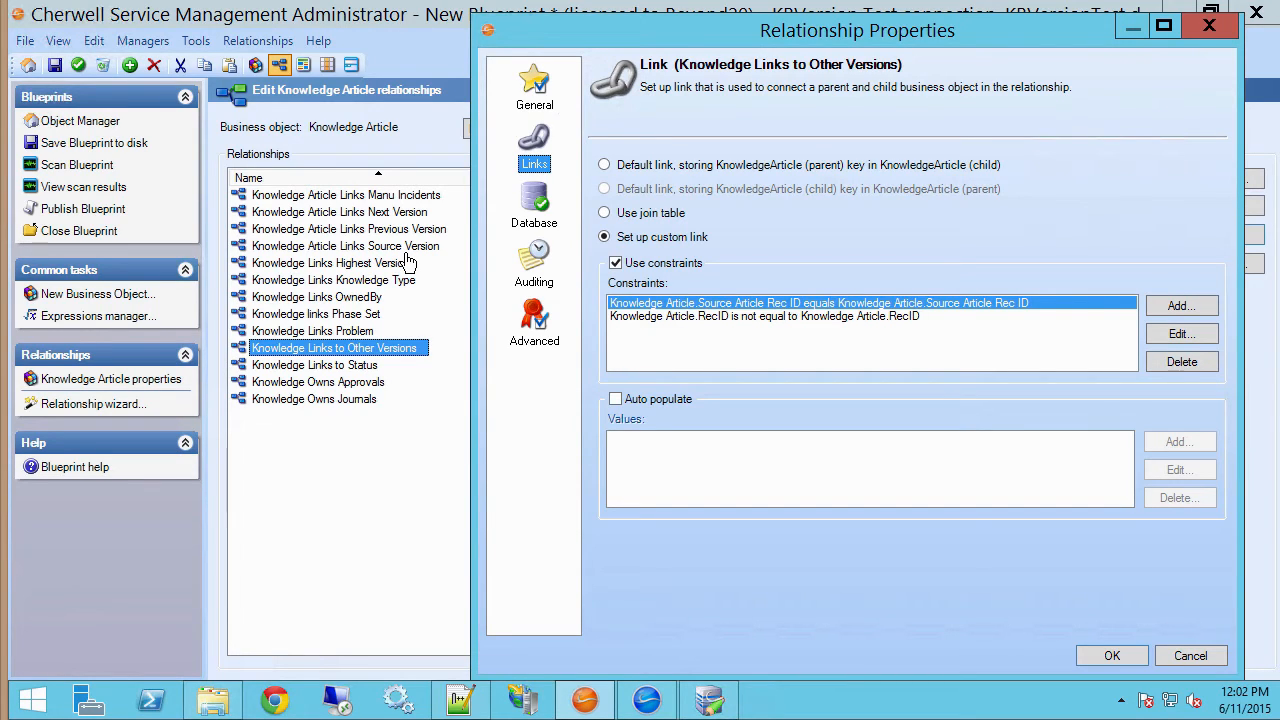
pyautogui.press('Down')
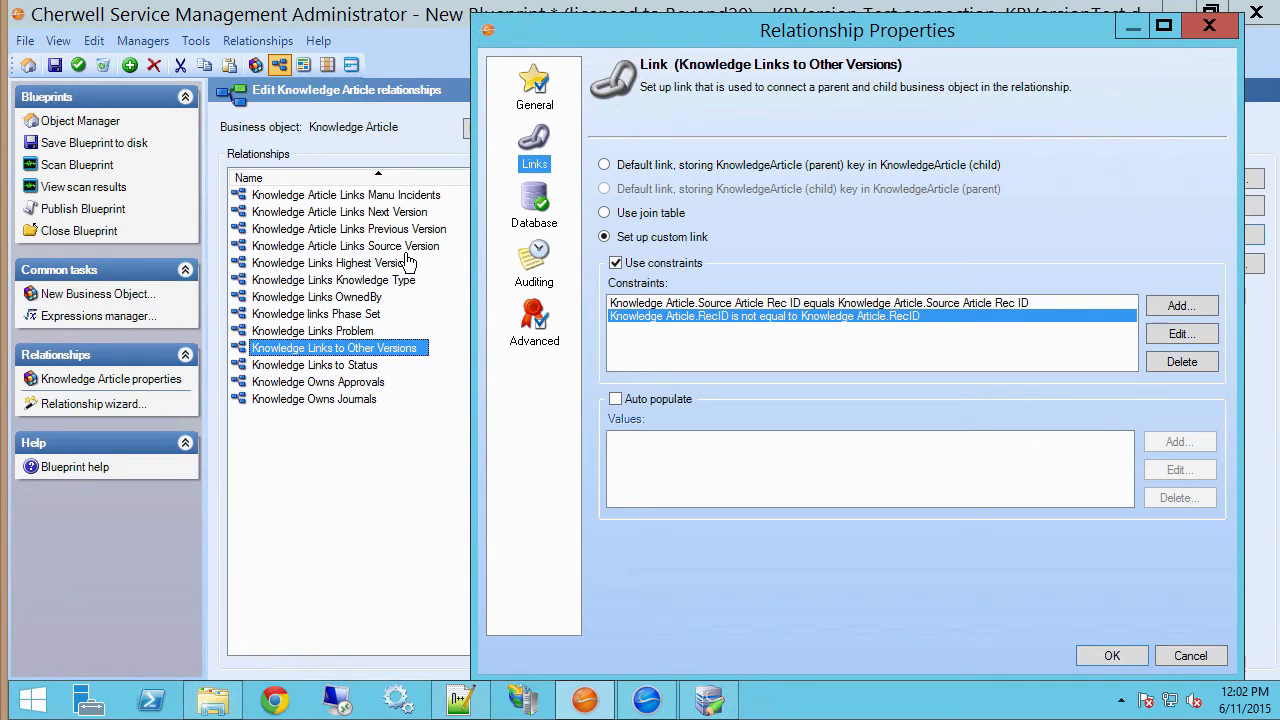
pyautogui.press('Up')
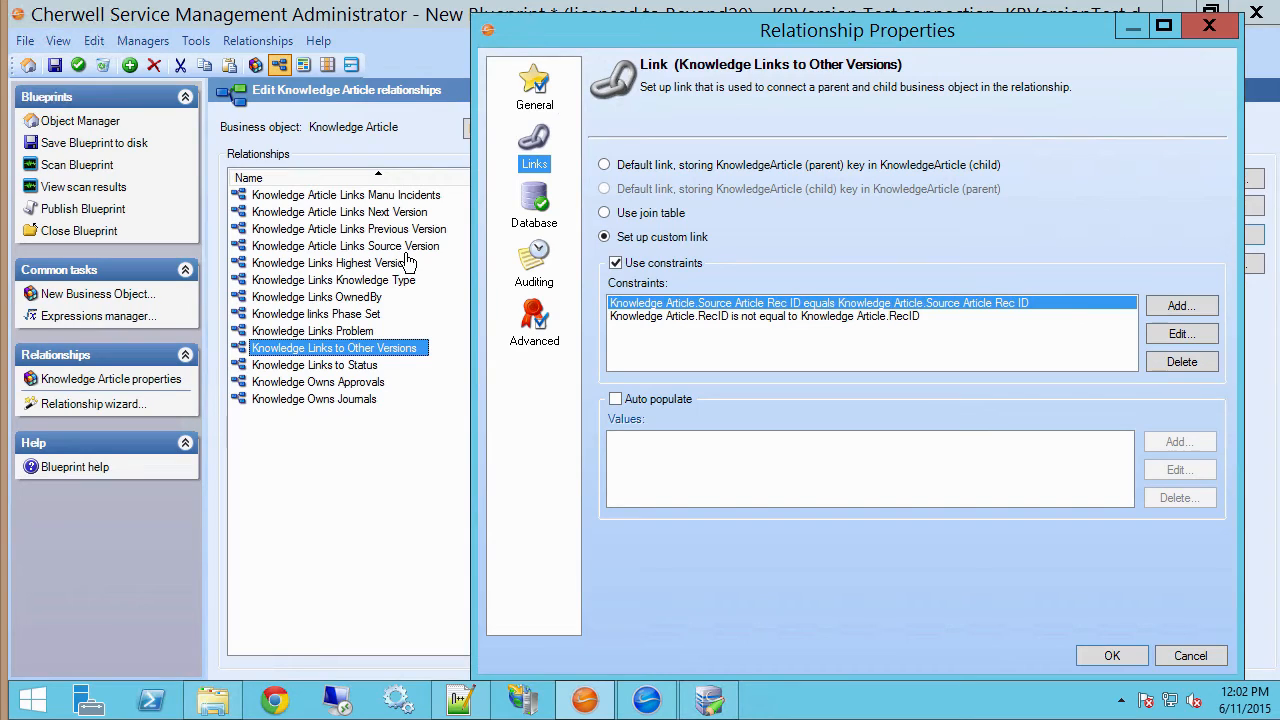
pyautogui.press('Down')
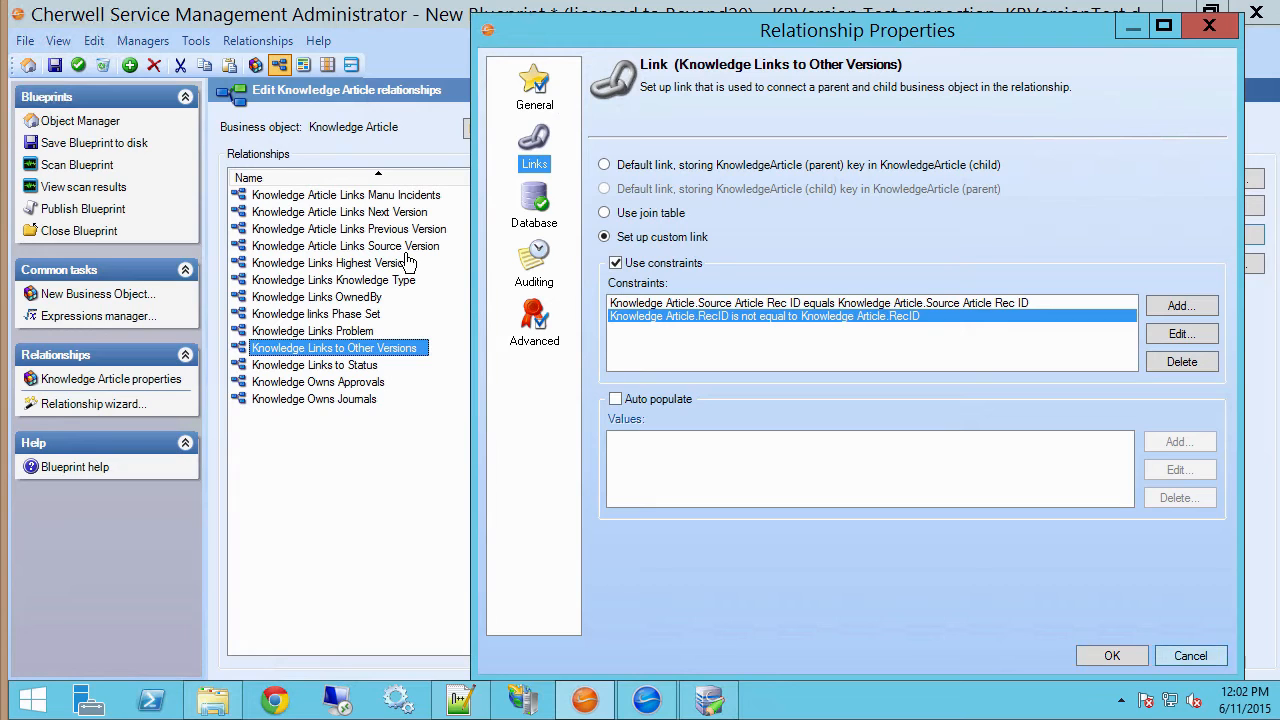
pyautogui.press('Escape')
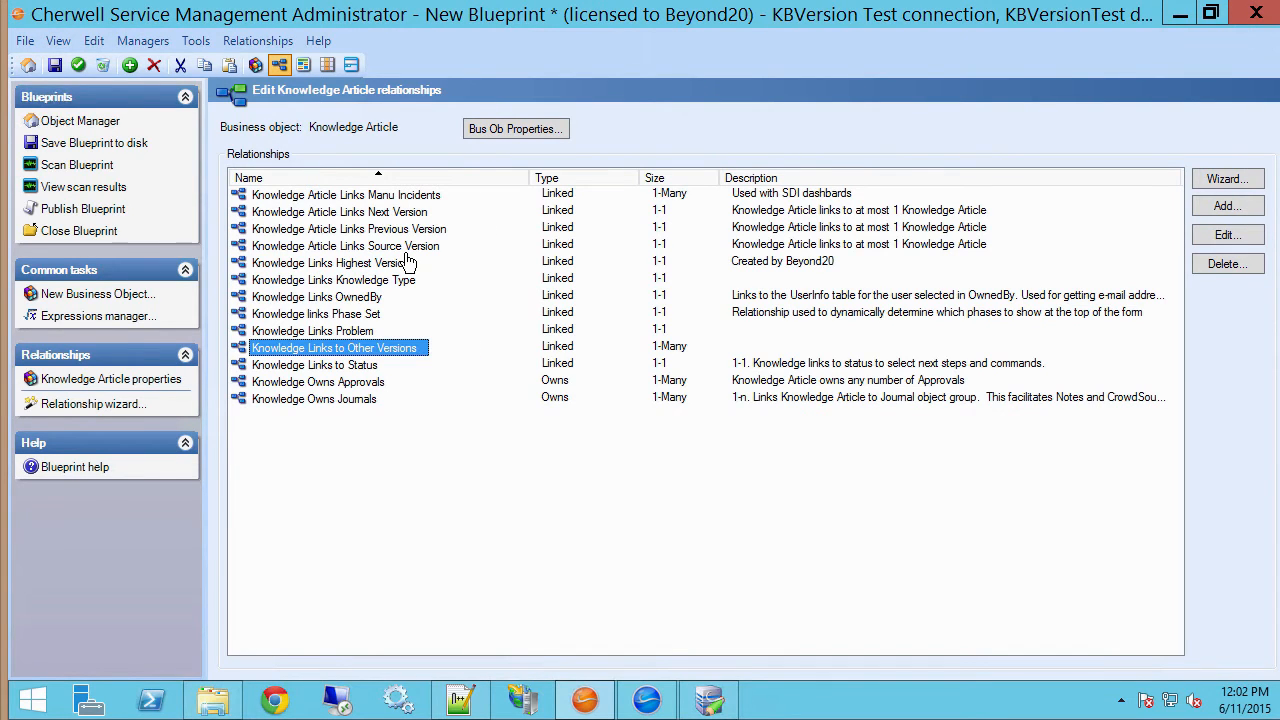
# - Open the version constraint of the Knowledge Links Highest Version relationship and bring up the Expressions Manager for its value
pyautogui.click(407, 262)
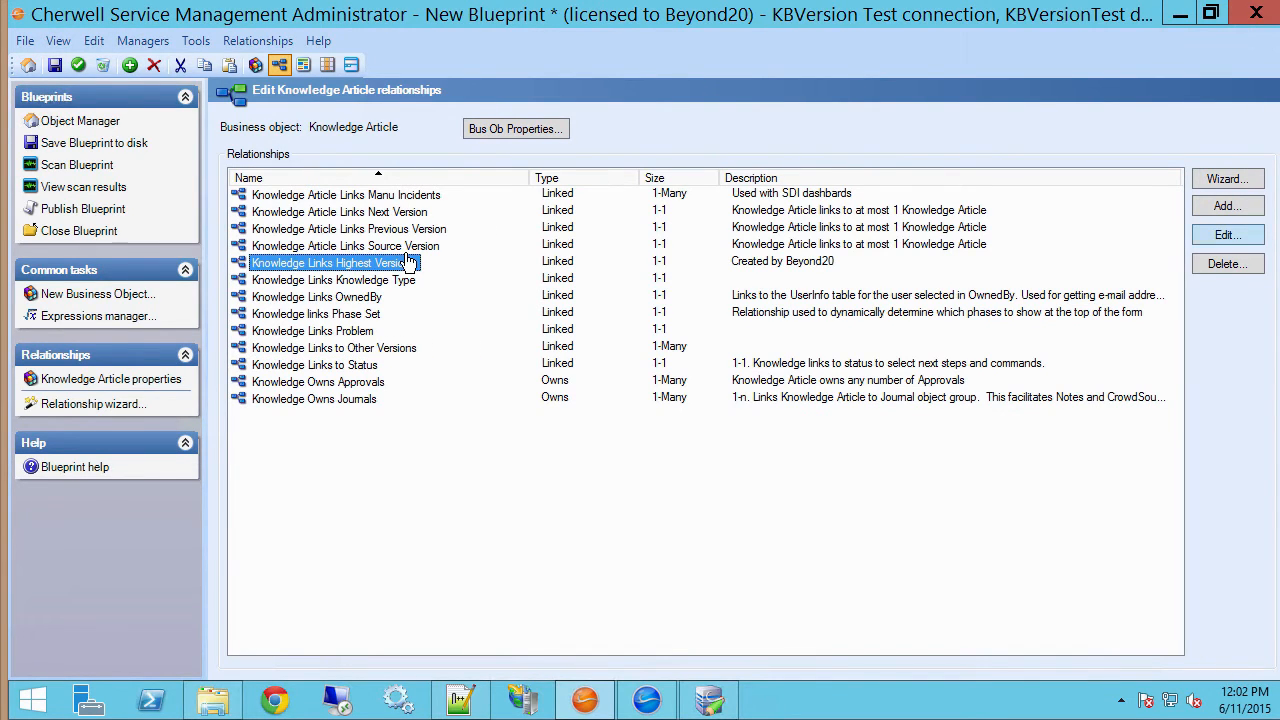
pyautogui.doubleClick(407, 262)
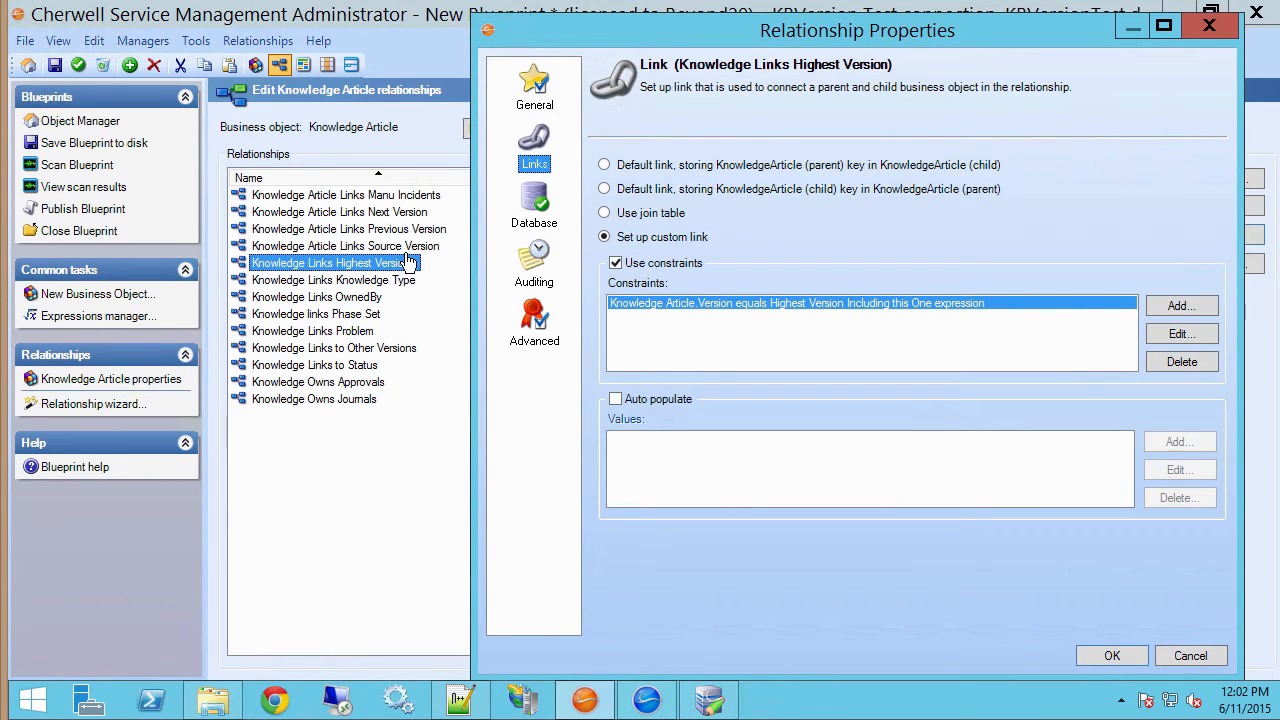
pyautogui.click(1182, 334)
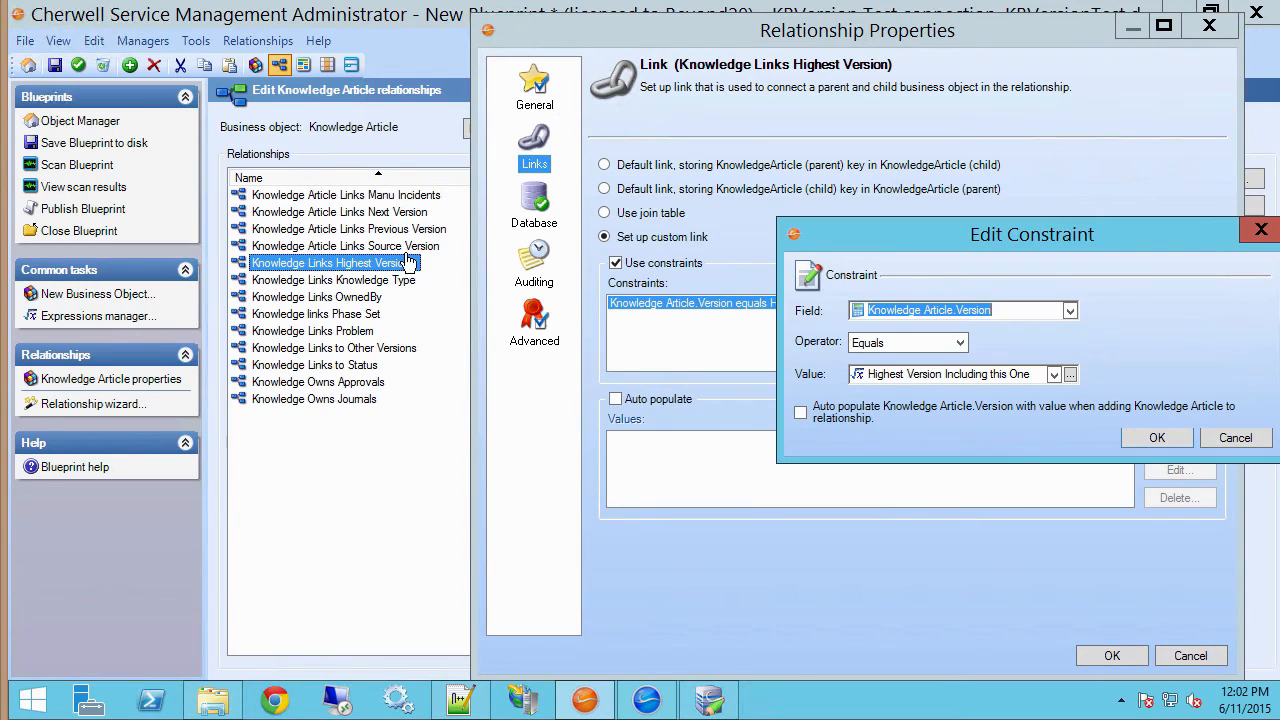
pyautogui.click(1070, 375)
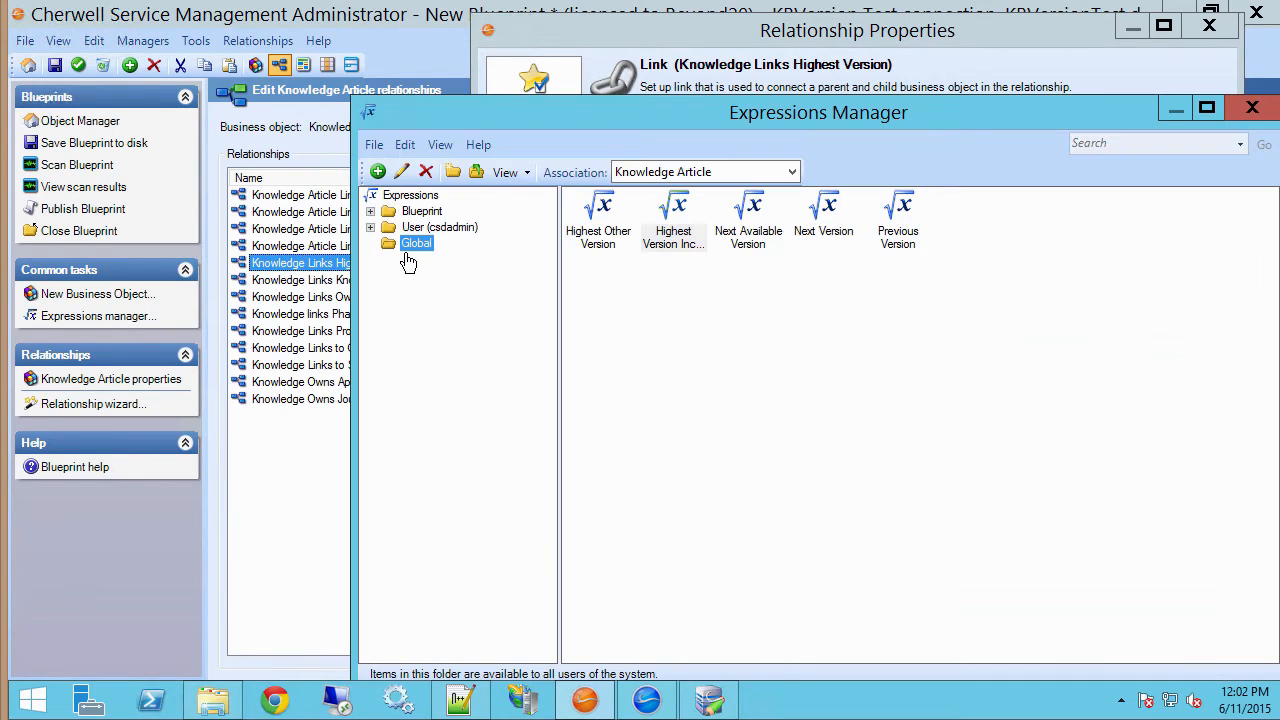
# - Examine the case conditions of the Highest Version Including this One expression and close it without changes
pyautogui.rightClick(692, 234)
pyautogui.click(720, 266)
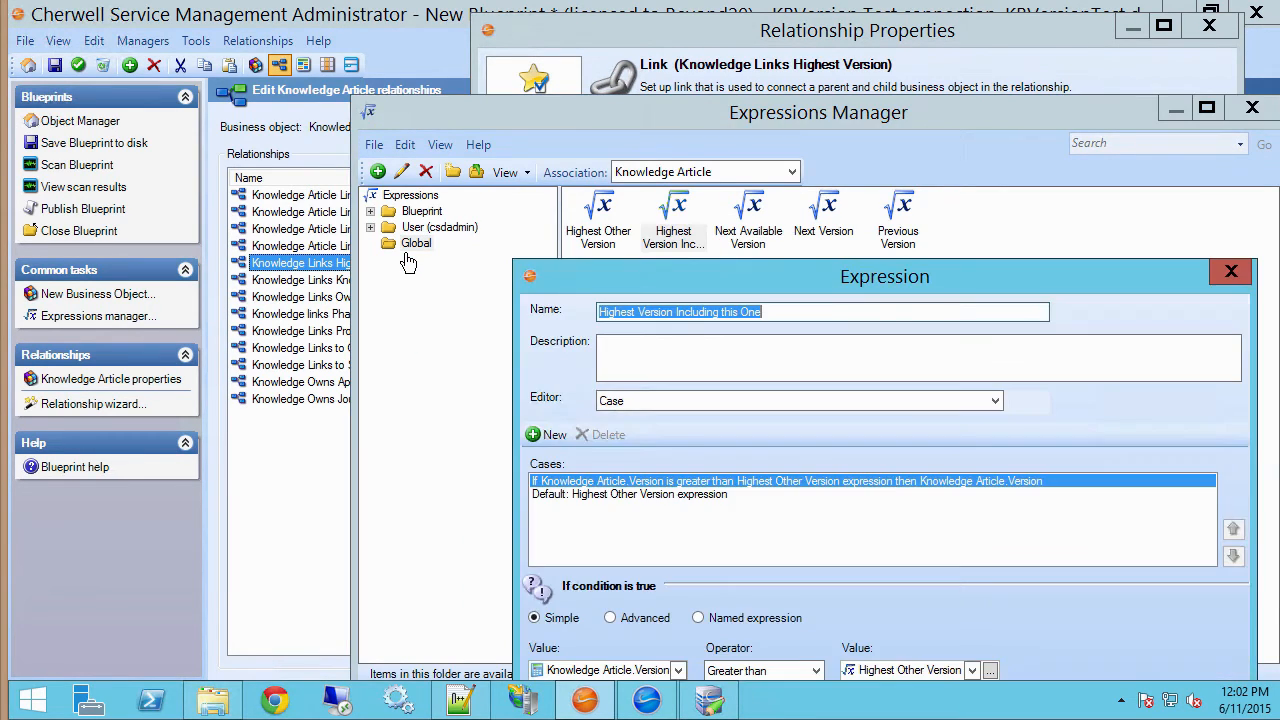
pyautogui.moveTo(885, 276); pyautogui.dragTo(837, 148)
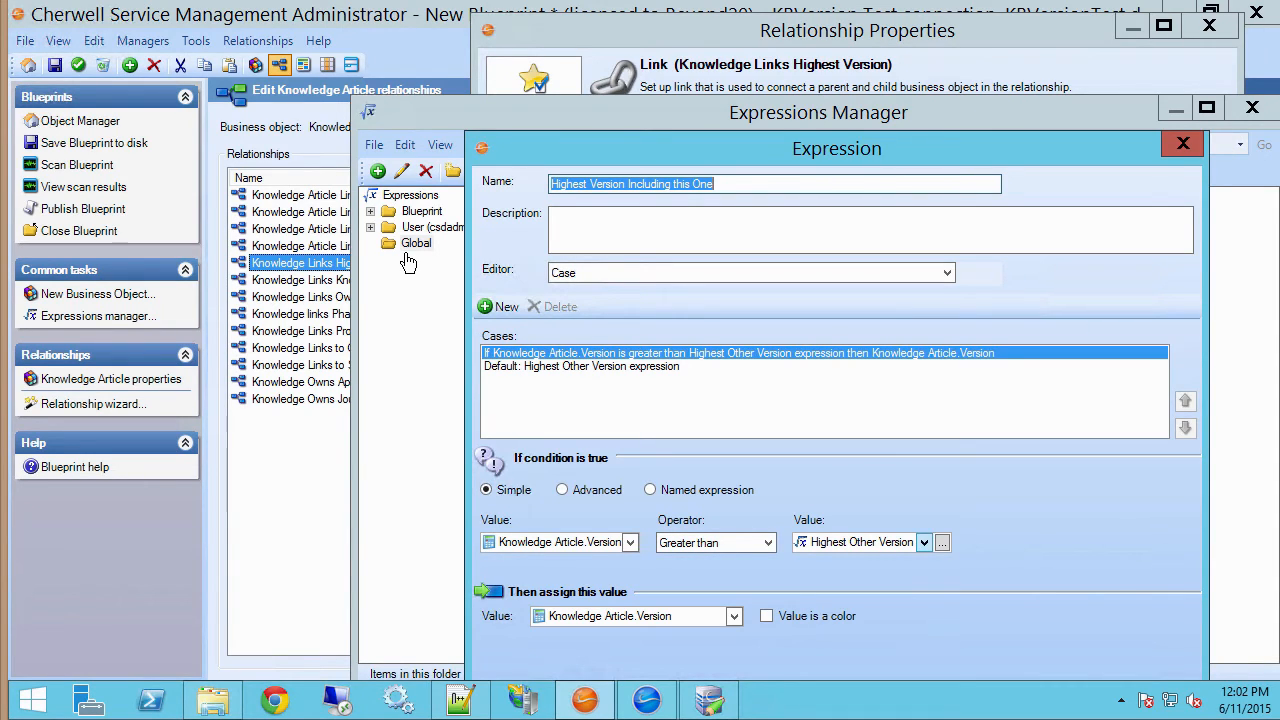
pyautogui.press('Escape')
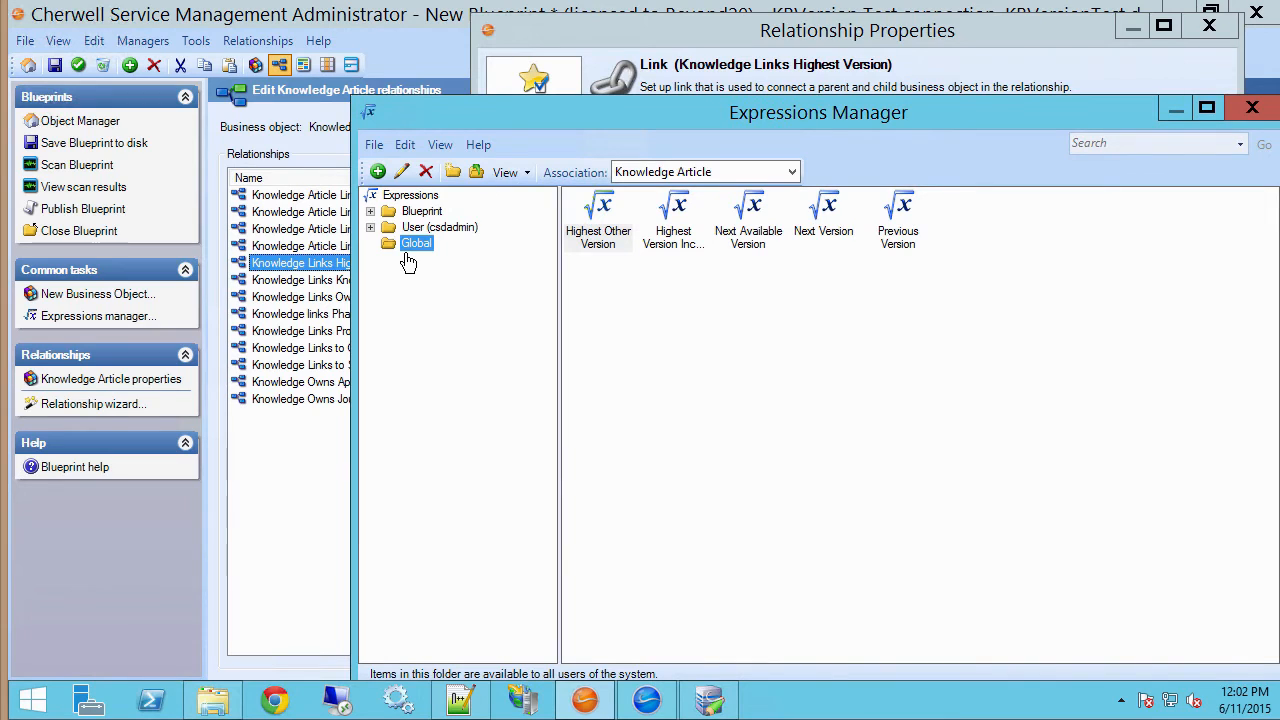
# - Examine the relationship, function and field used by the Highest Other Version aggregate expression, and cancel out of it
pyautogui.rightClick(618, 227)
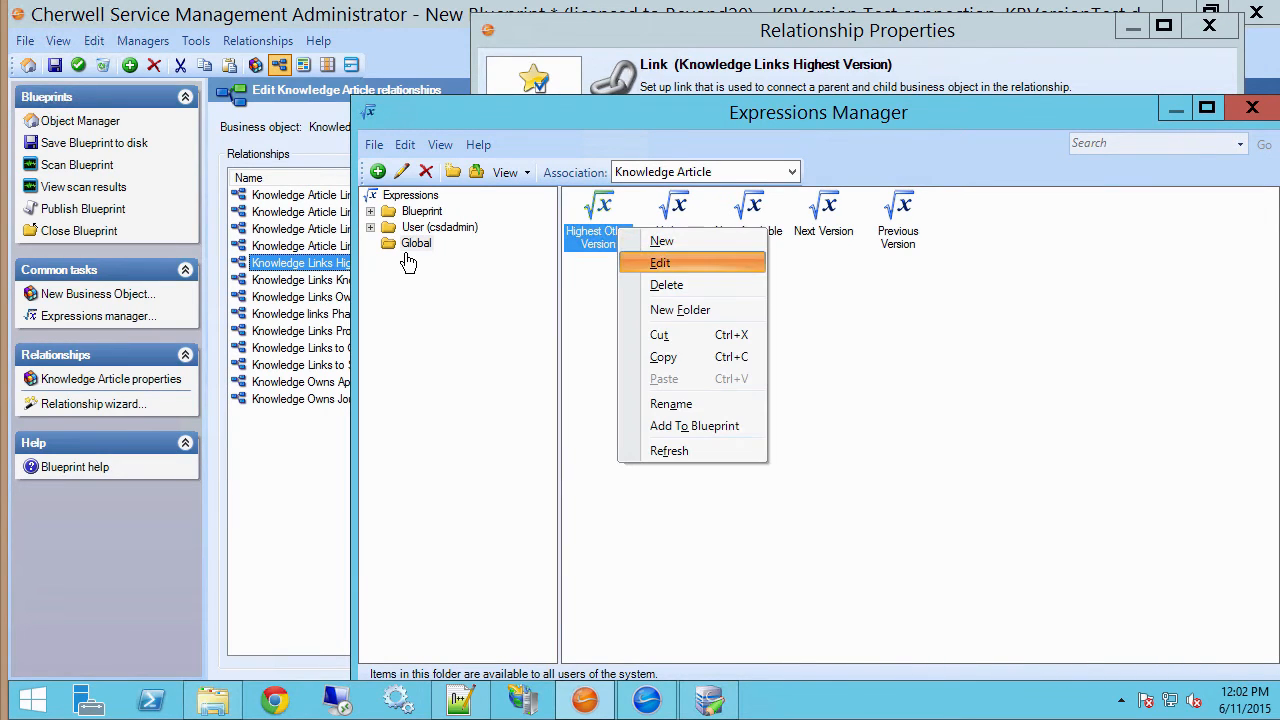
pyautogui.click(682, 262)
pyautogui.moveTo(800, 306); pyautogui.dragTo(706, 196)
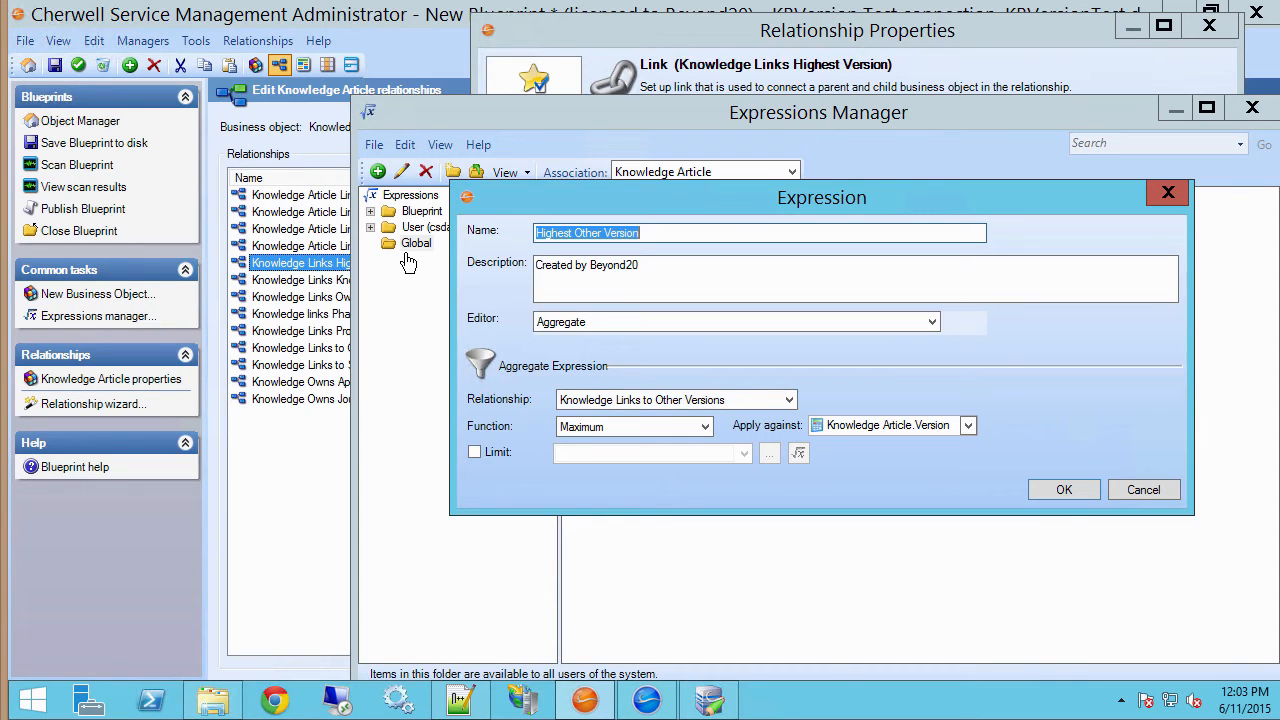
pyautogui.click(1144, 490)
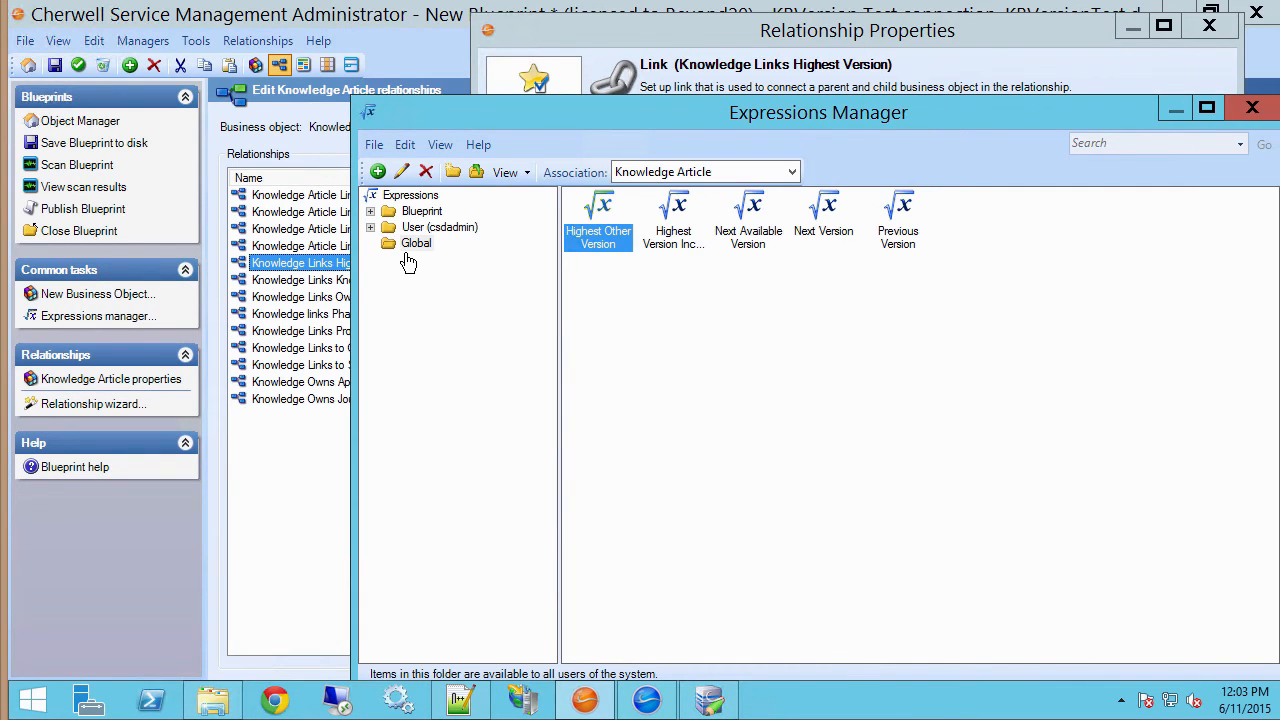
# - Reopen the Highest Version Including this One expression, compare its If case with its default case, and close it
pyautogui.moveTo(818, 112); pyautogui.dragTo(708, 89)
pyautogui.click(1144, 86)
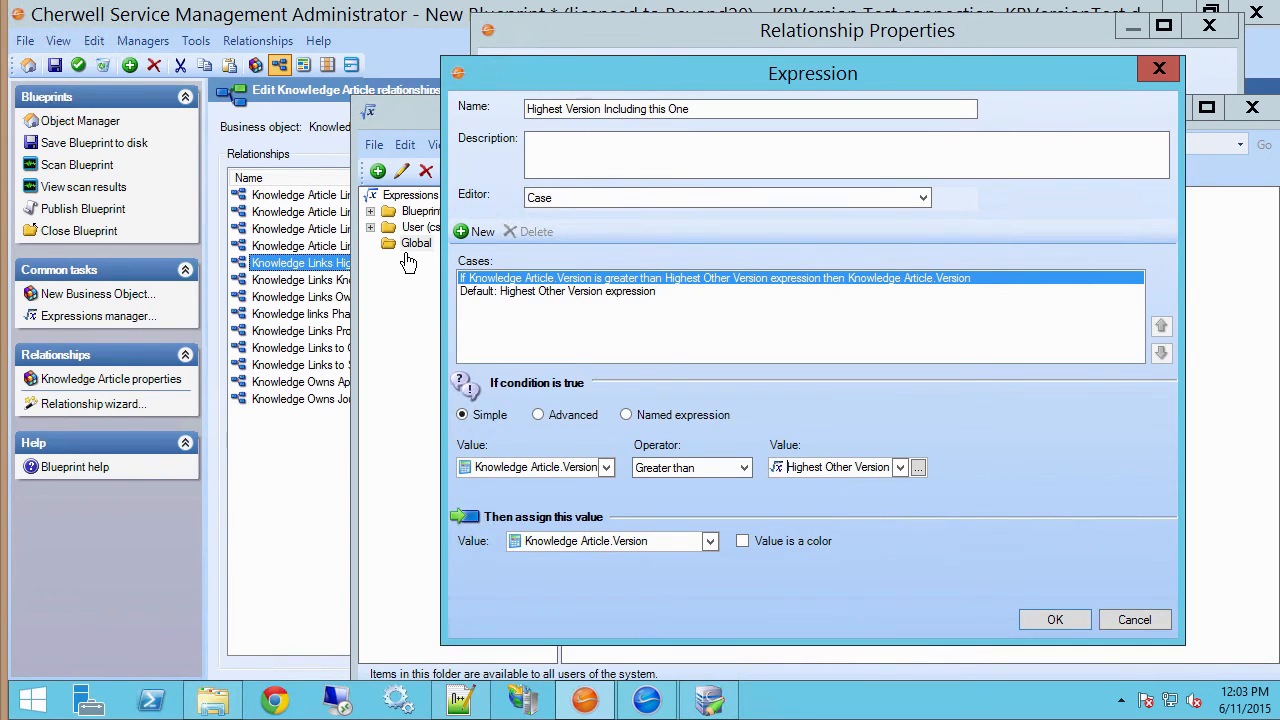
pyautogui.press('Down')
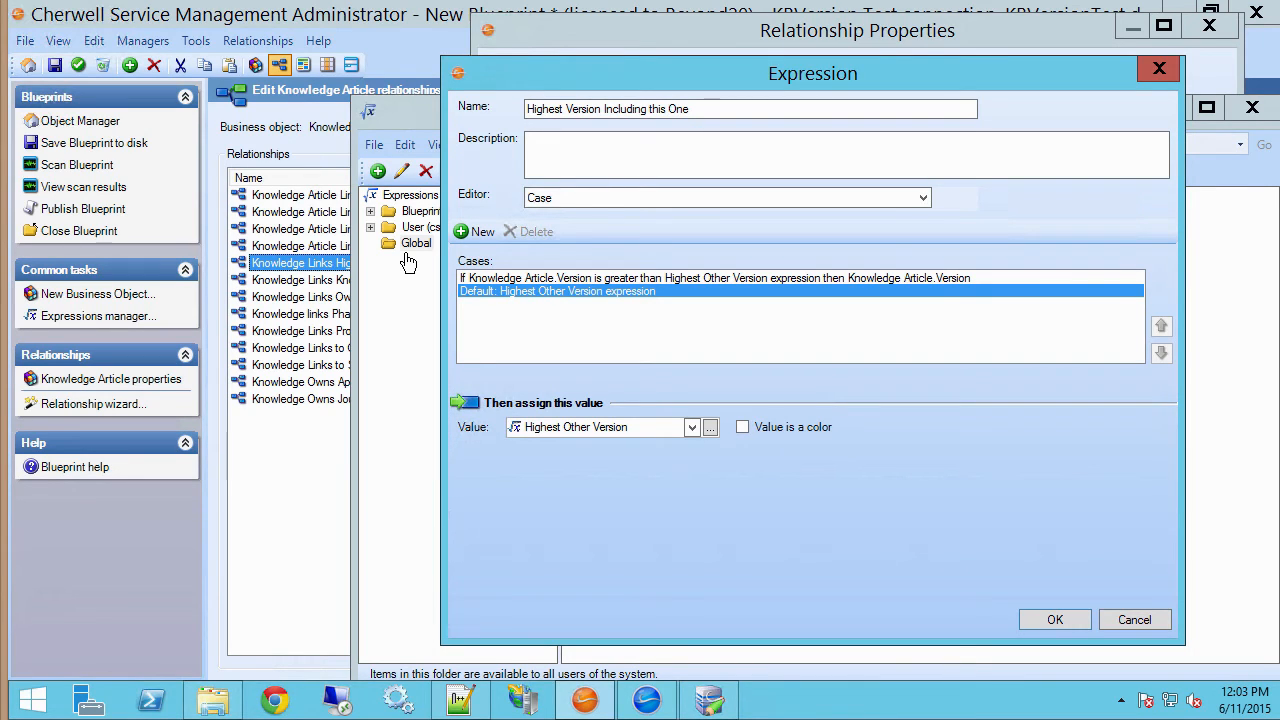
pyautogui.press('Up')
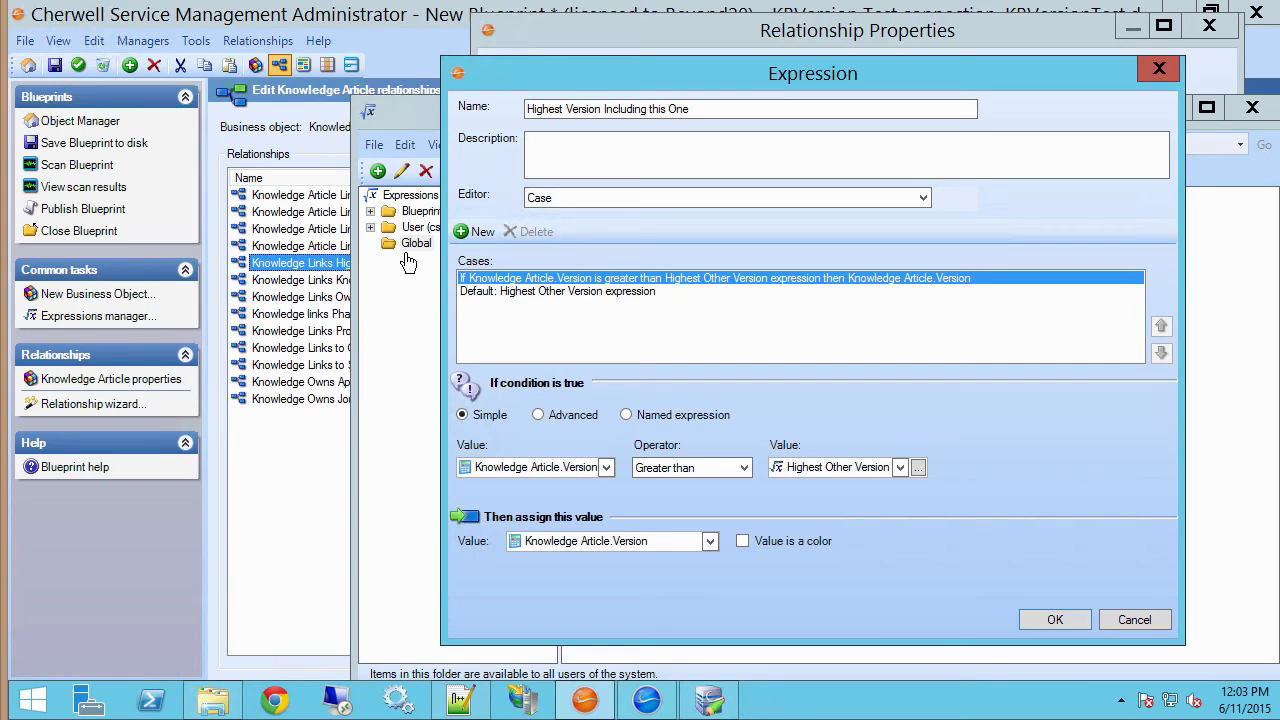
pyautogui.press('Down')
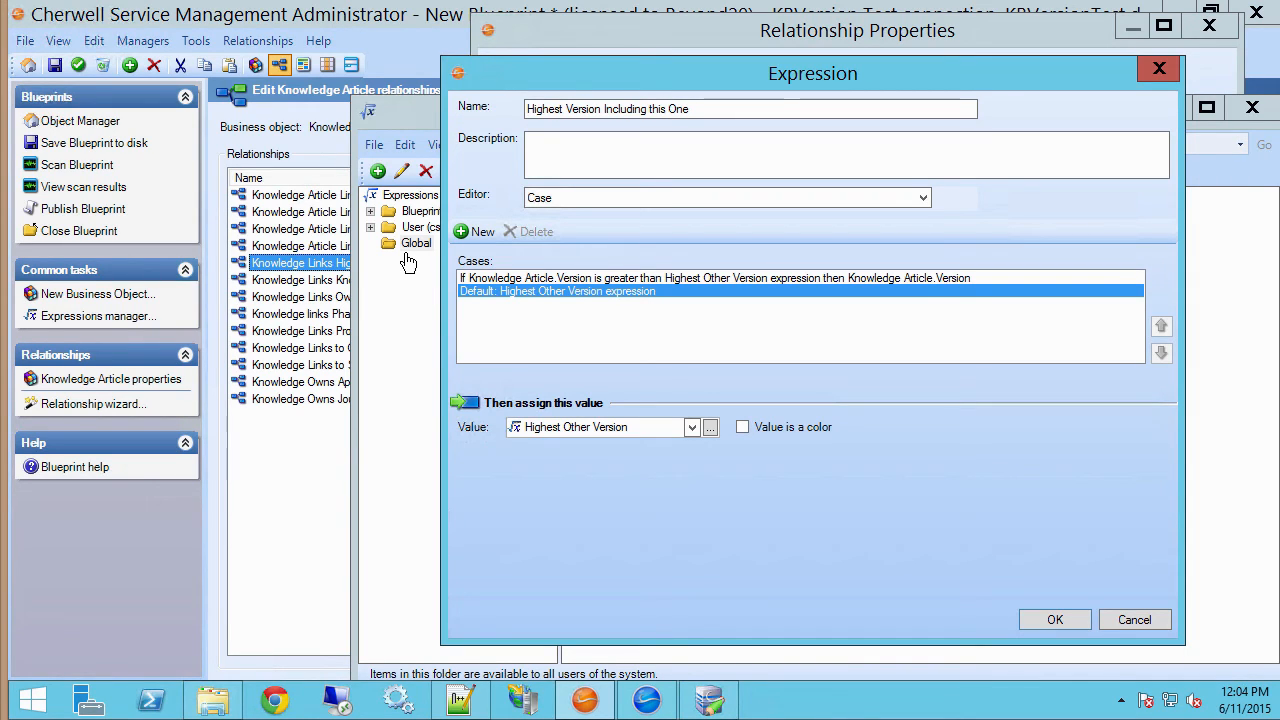
pyautogui.press('Escape')
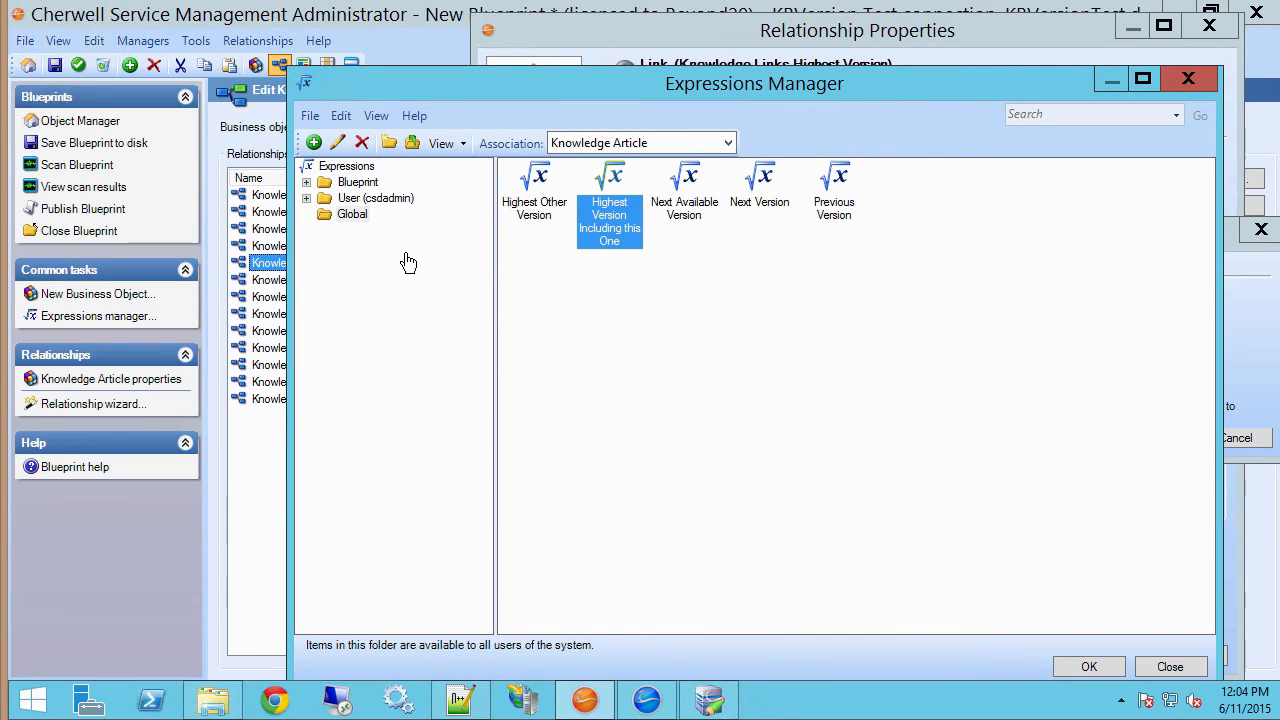
# - Close the Expressions Manager, the constraint editor and the properties of the Knowledge Links Highest Version relationship
pyautogui.press('Return')
pyautogui.press('Return')
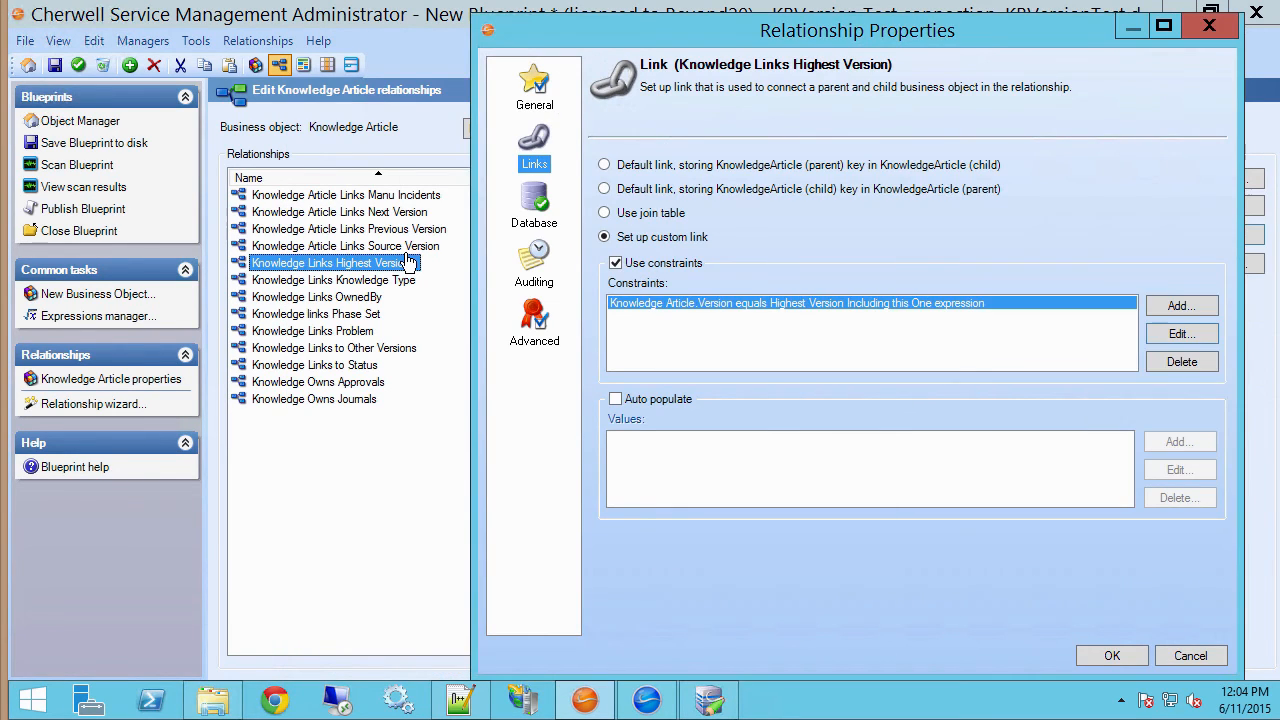
pyautogui.press('Return')
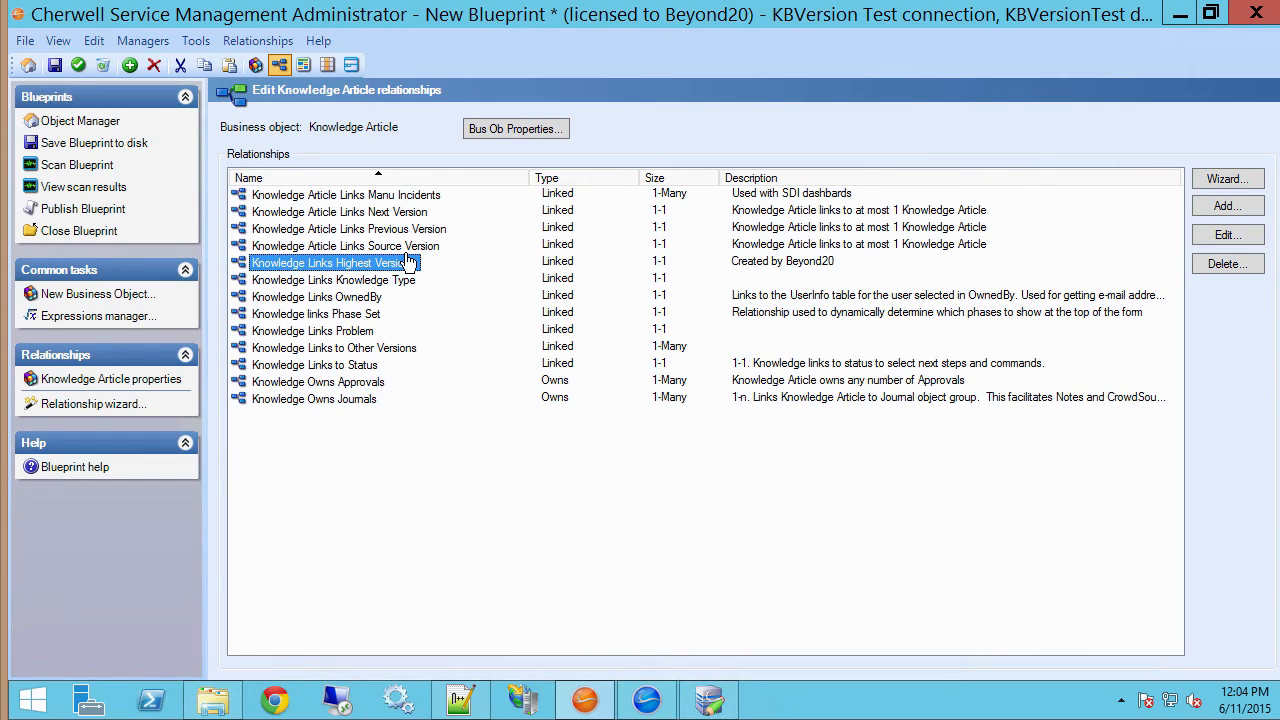
# - Review the Next Version and Previous Version relationships in the list, leaving Knowledge Article Links Next Version selected
pyautogui.press('Up')
pyautogui.press('Up')
pyautogui.press('Up')
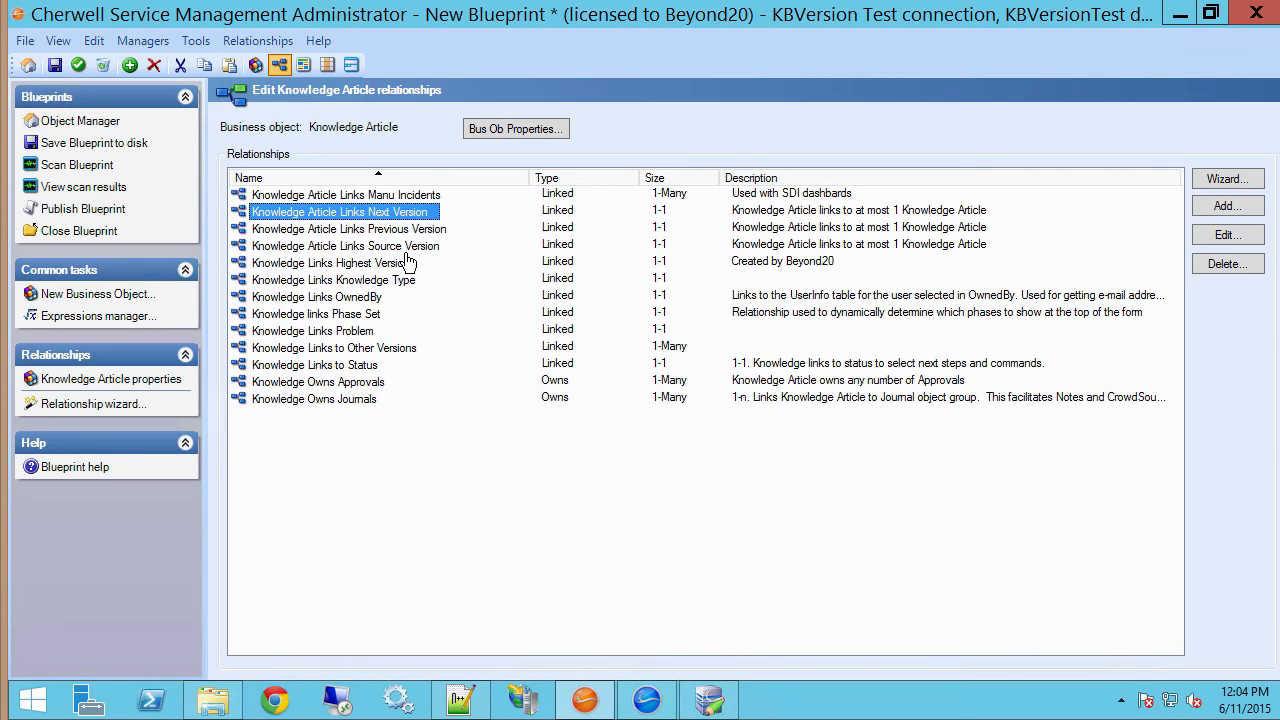
pyautogui.press('Down')
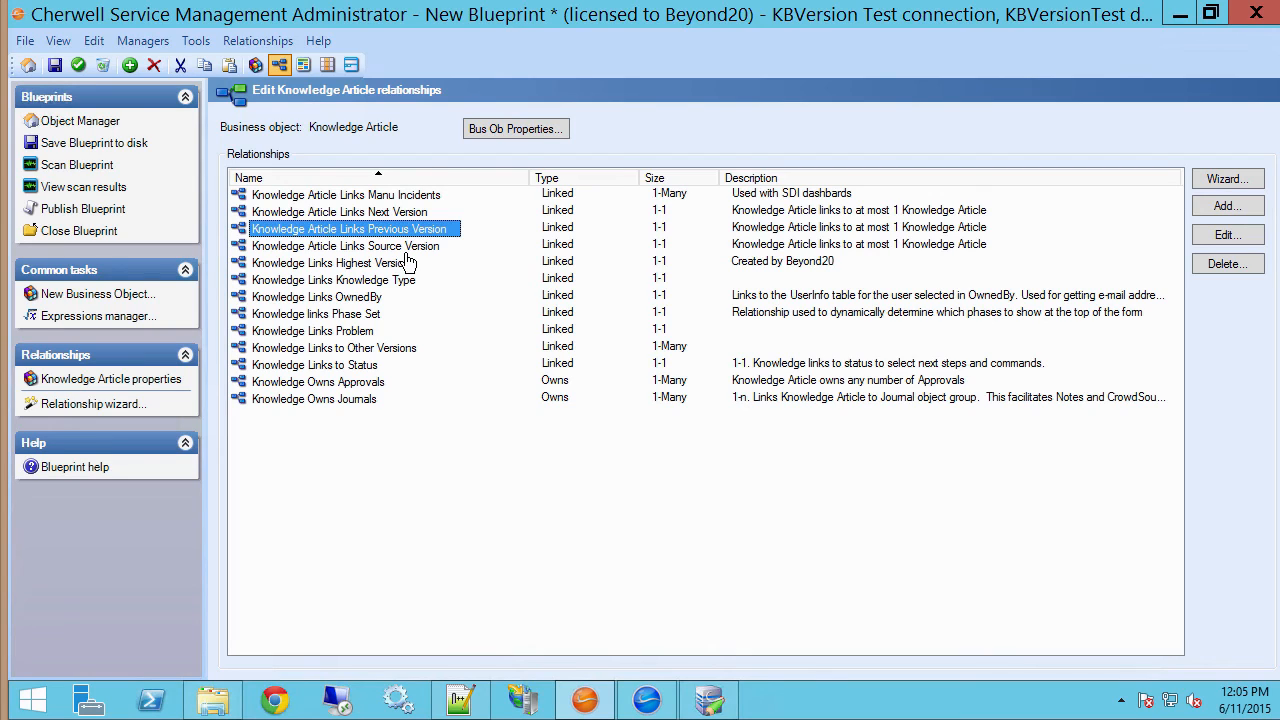
pyautogui.press('Up')
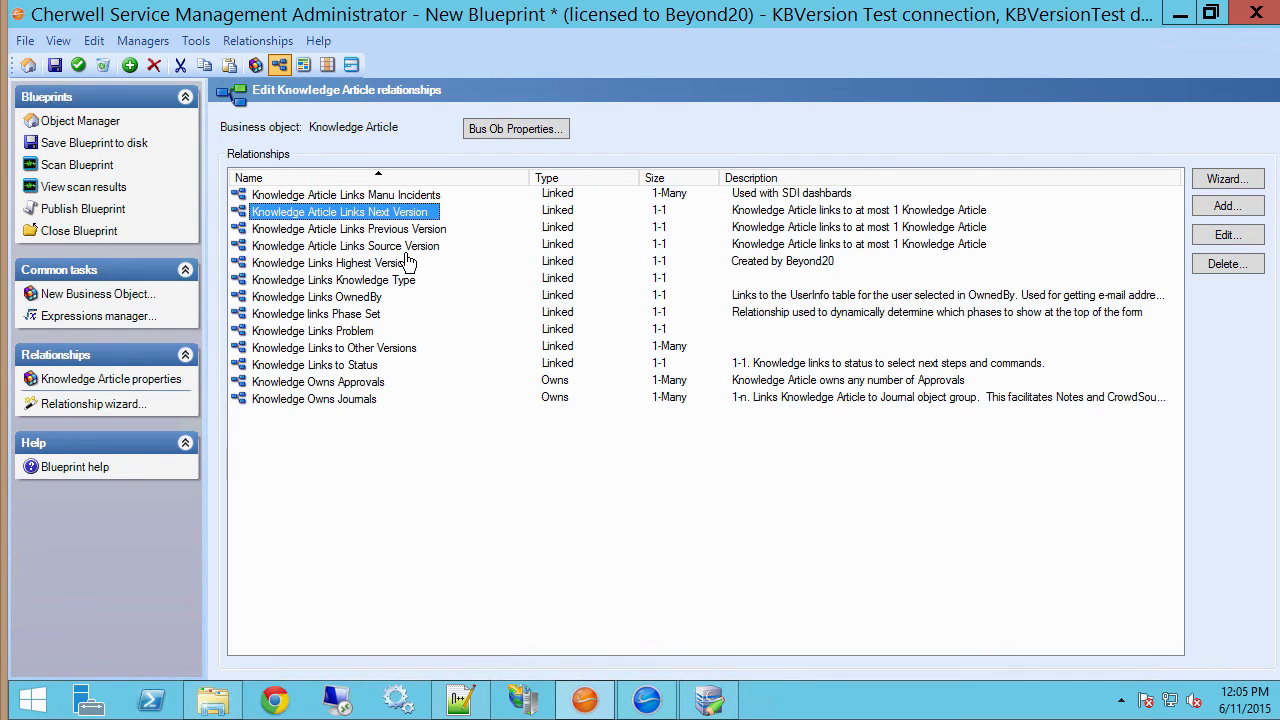